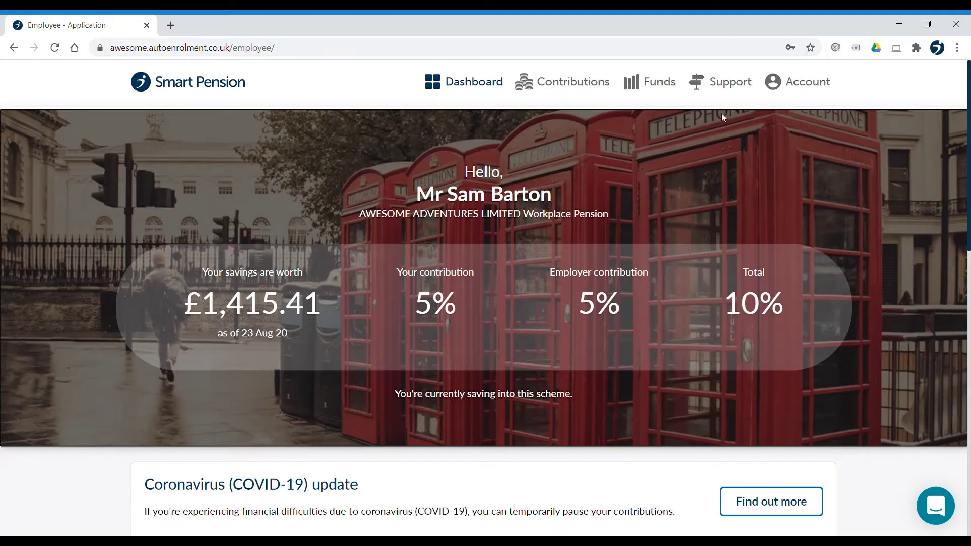
- Visit the Manage membership page from the account options, then return to the dashboard
left_click(773, 84)
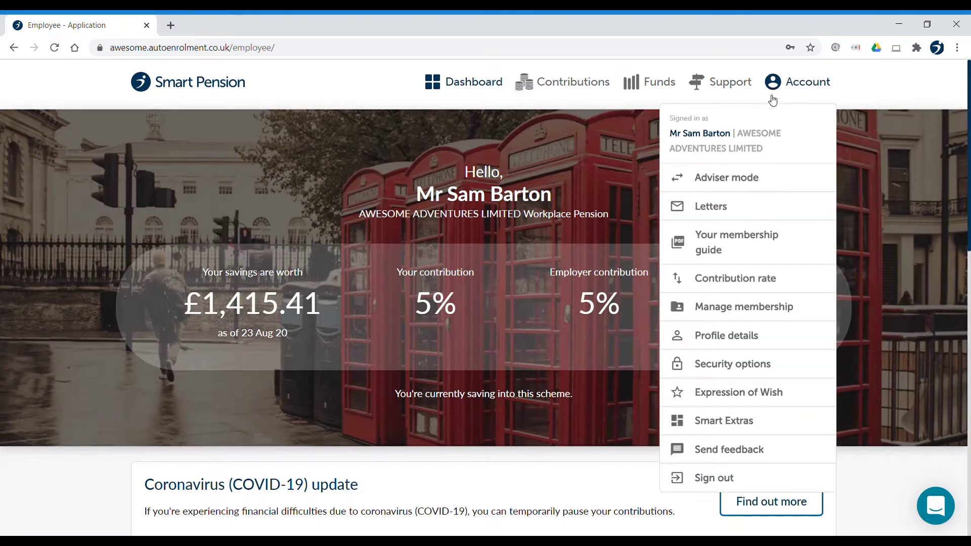
left_click(769, 307)
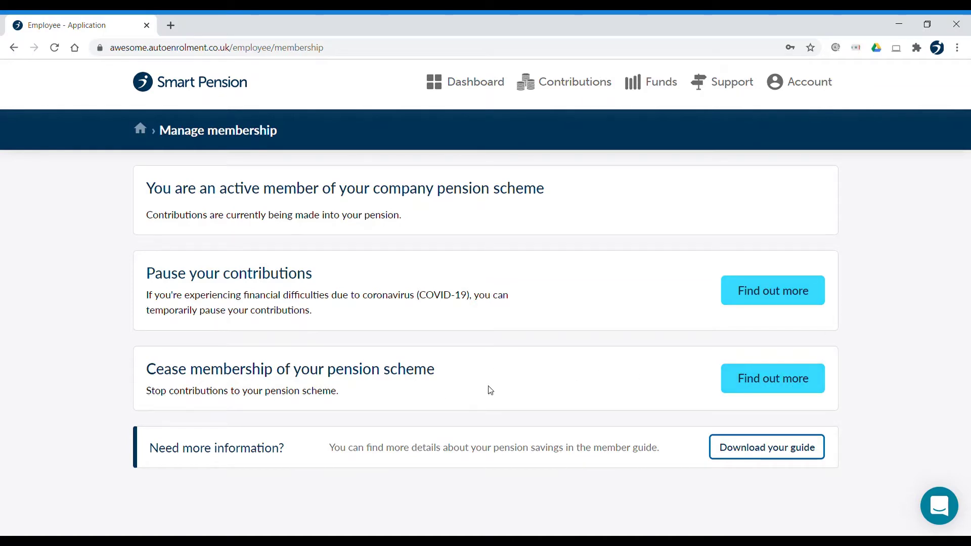
left_click(474, 91)
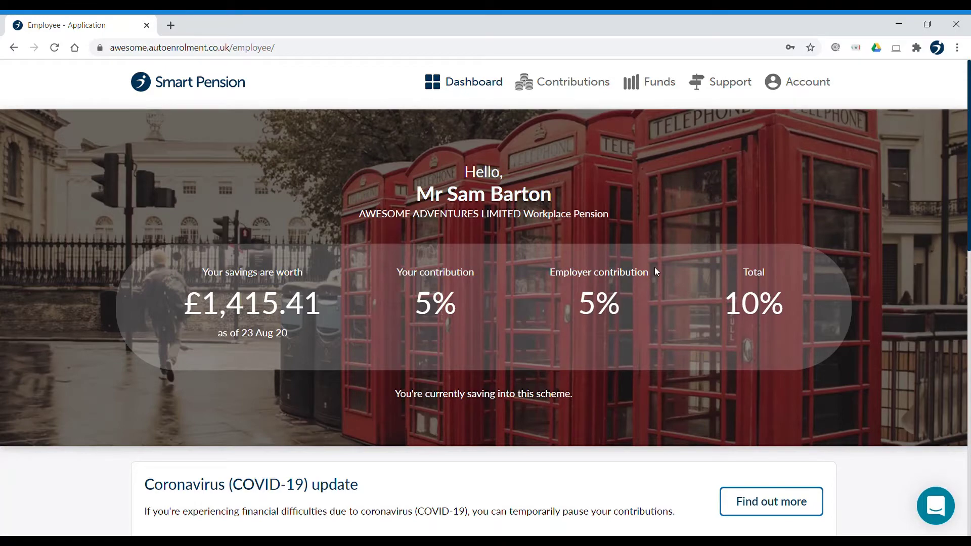
- Scroll the dashboard to the savings history, to-do, profile, letters and contributions cards
scroll(656, 272, "down", 2)
scroll(656, 272, "down", 3)
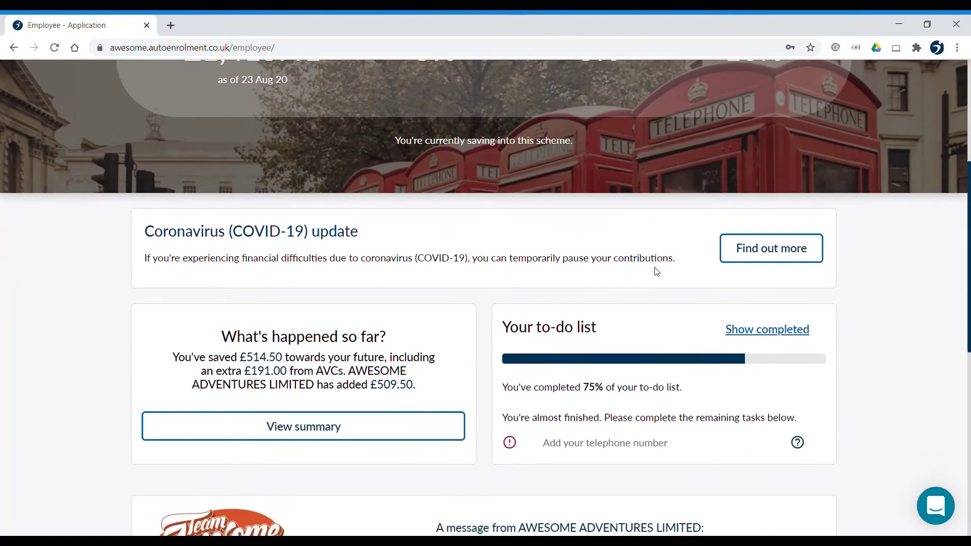
scroll(656, 272, "down", 1)
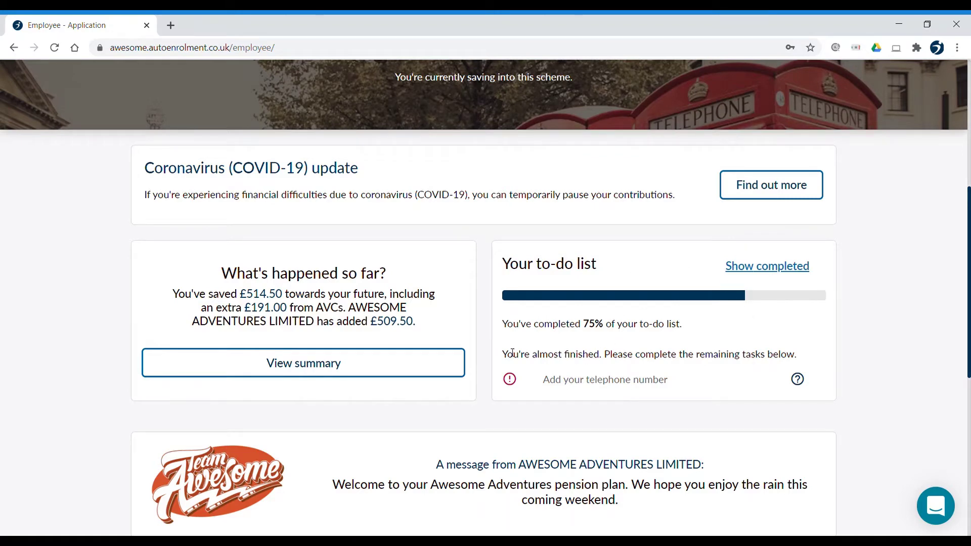
scroll(386, 320, "down", 1)
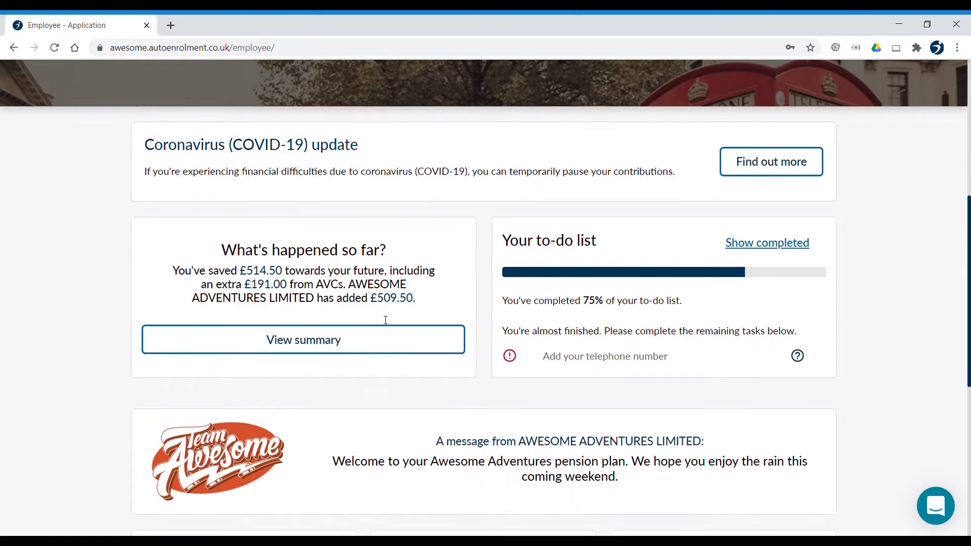
scroll(386, 320, "down", 3)
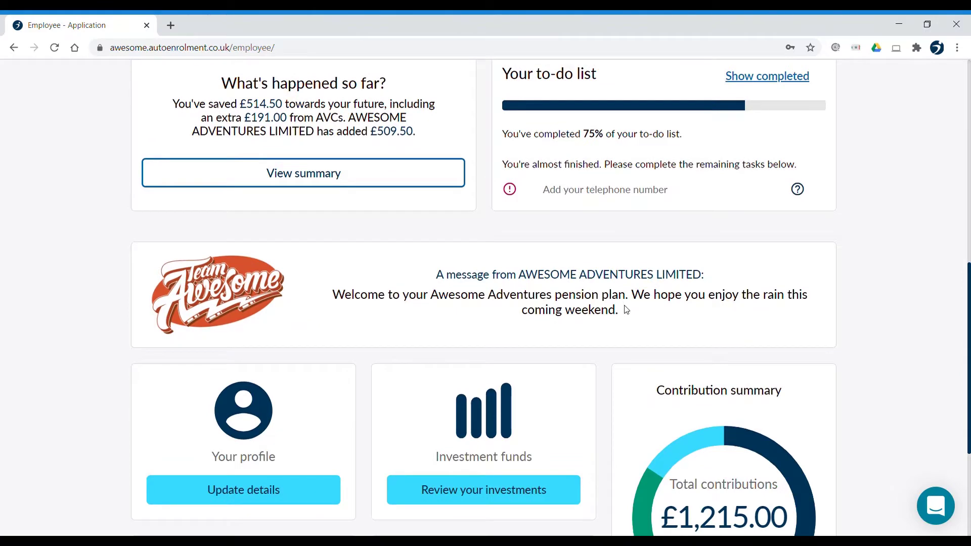
scroll(632, 313, "down", 3)
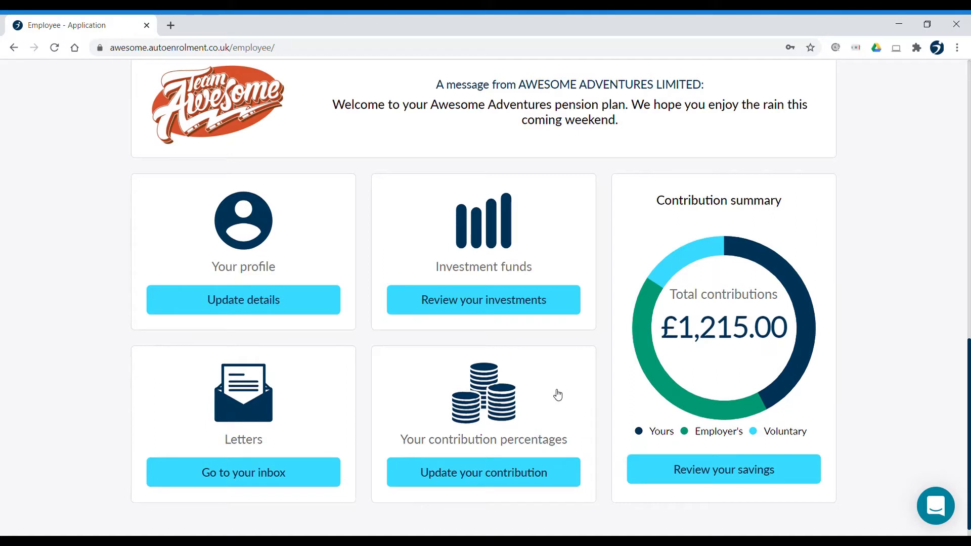
- Open Update details on the Your profile card to see the policy number, date of birth and NI number
left_click(250, 302)
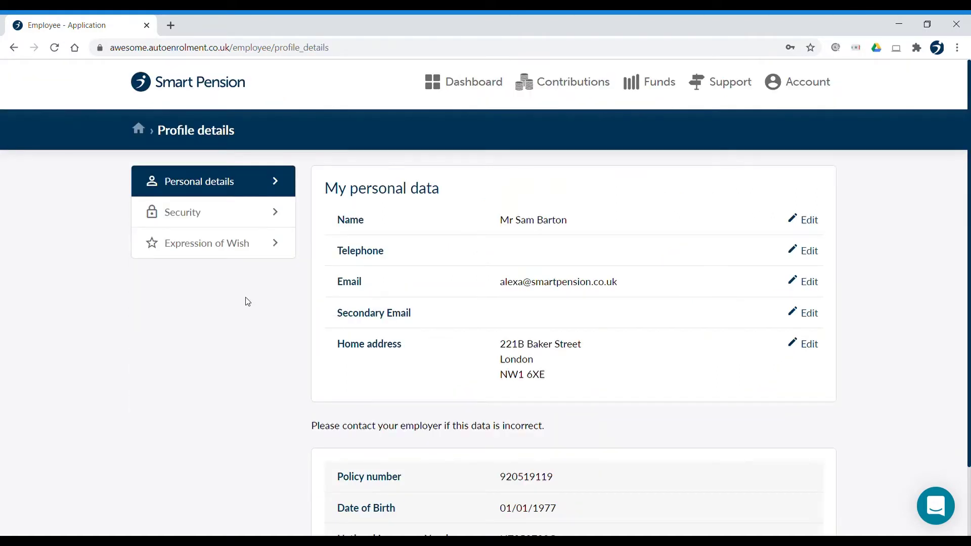
scroll(307, 307, "down", 1)
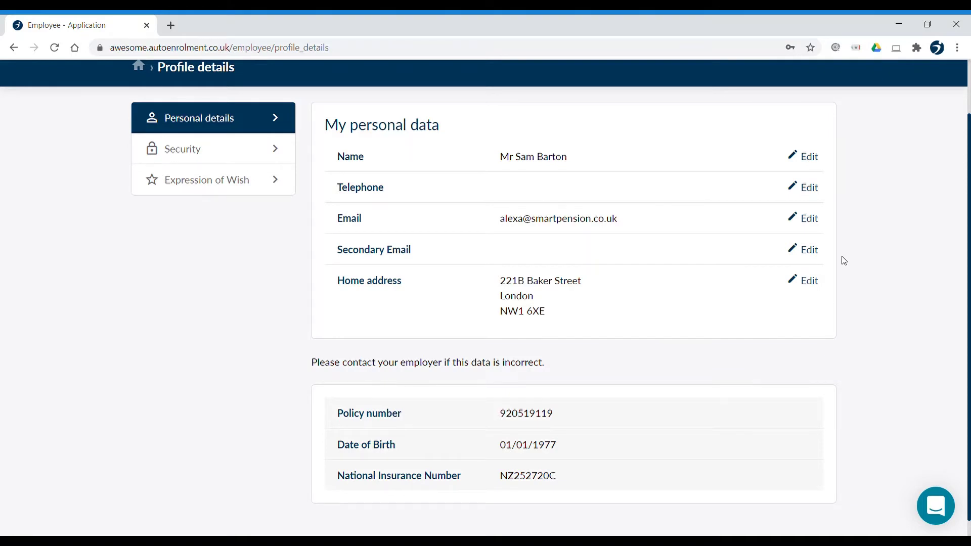
- View the Security password options, then the Expression of Wish page with its 100% beneficiary
left_click(221, 156)
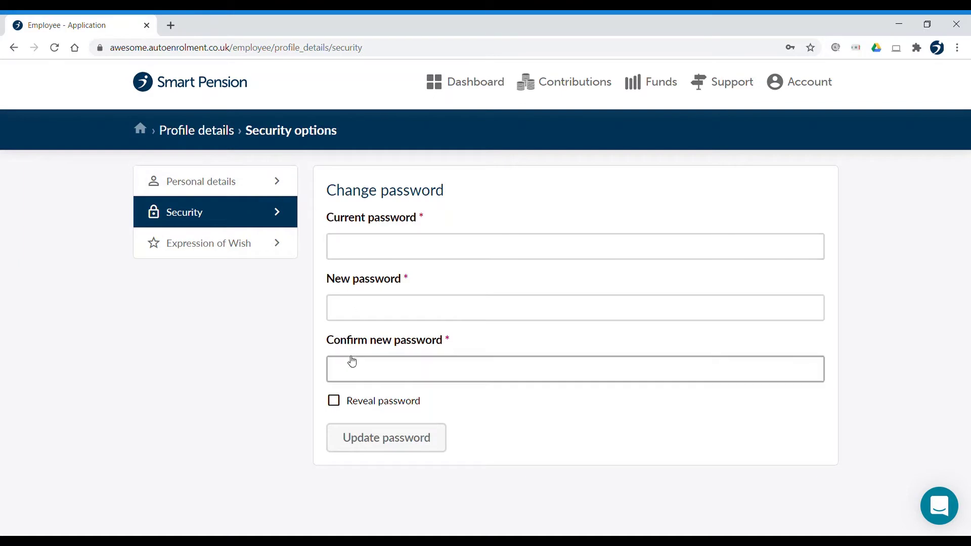
left_click(228, 243)
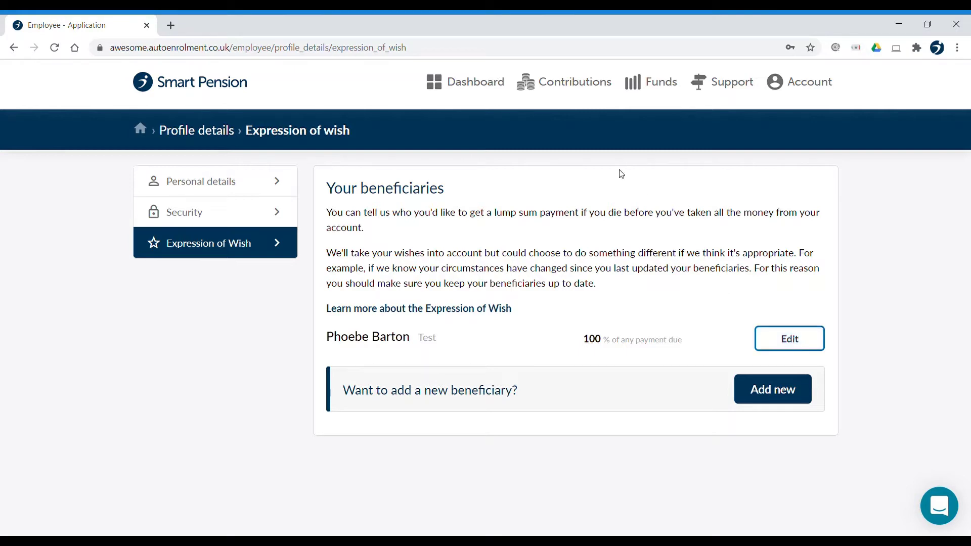
- From the dashboard, open Review your investments showing £1,415.41 savings and retirement age 67
left_click(471, 82)
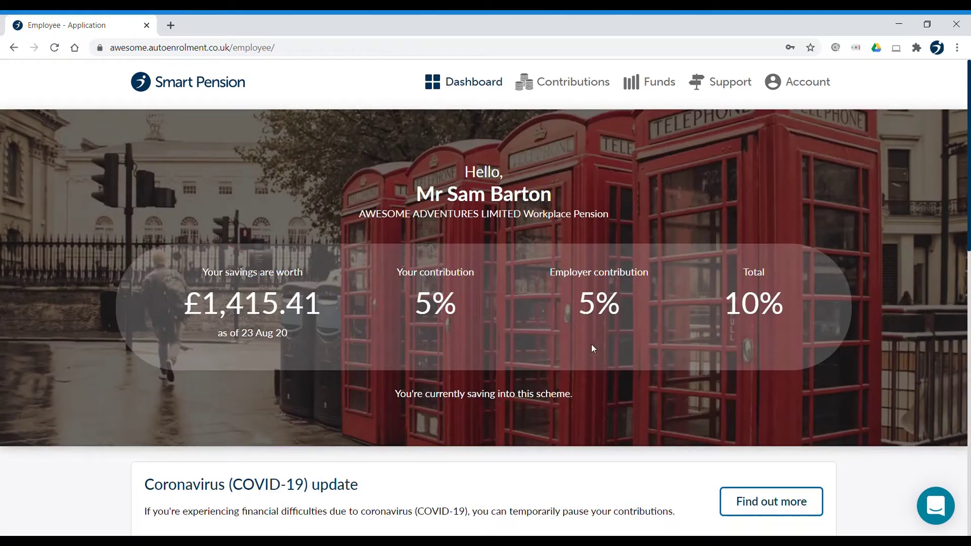
scroll(625, 398, "down", 5)
scroll(628, 401, "down", 9)
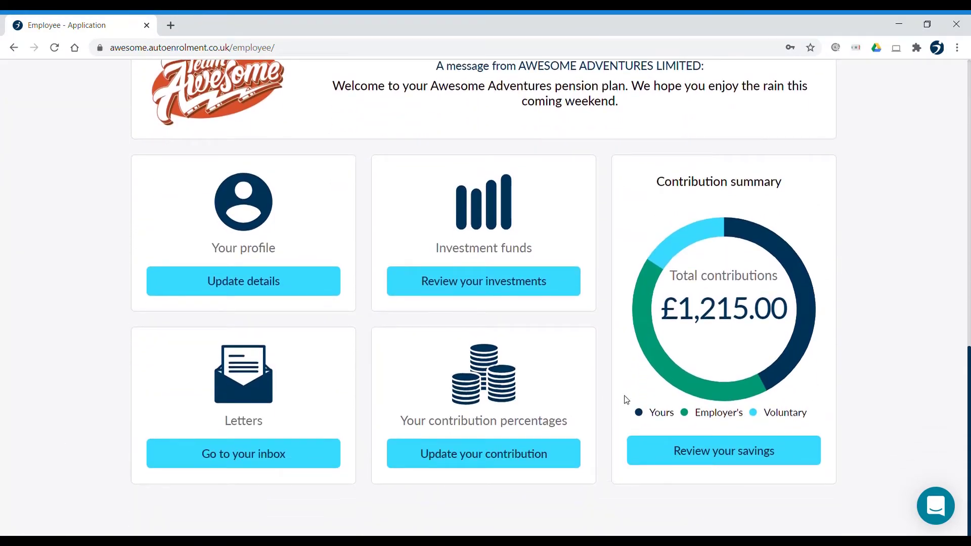
left_click(491, 282)
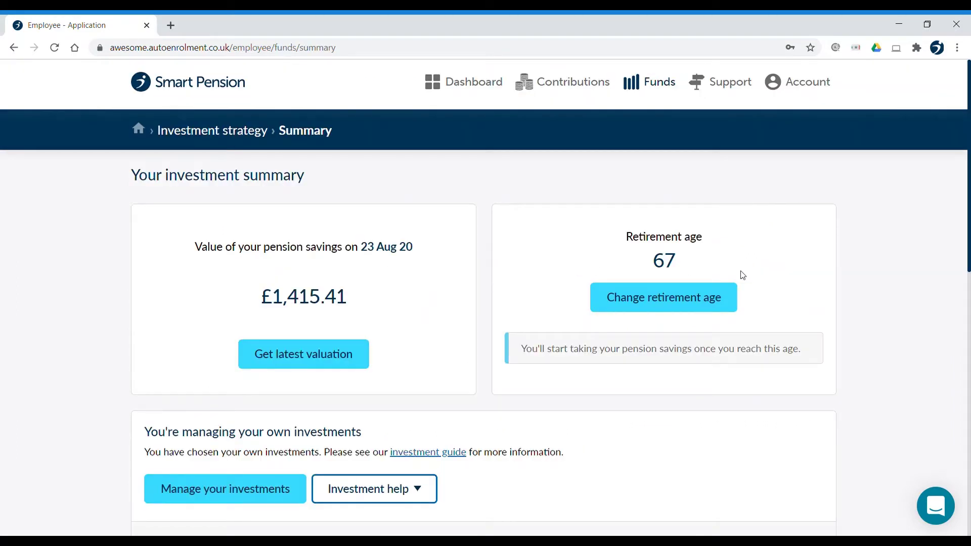
- Open Manage your investments to compare the We do it for you and Do-it-yourself strategies
scroll(806, 308, "down", 1)
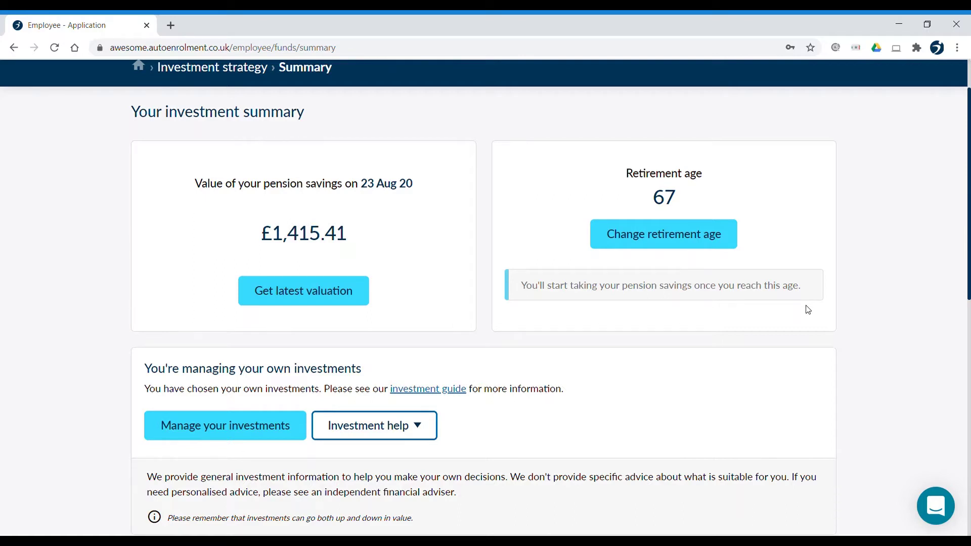
scroll(808, 310, "down", 4)
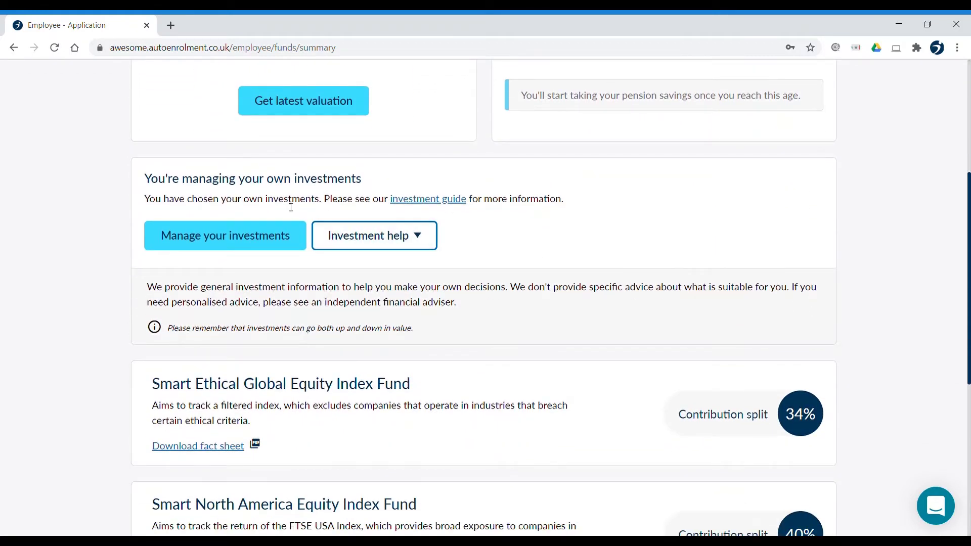
left_click(234, 241)
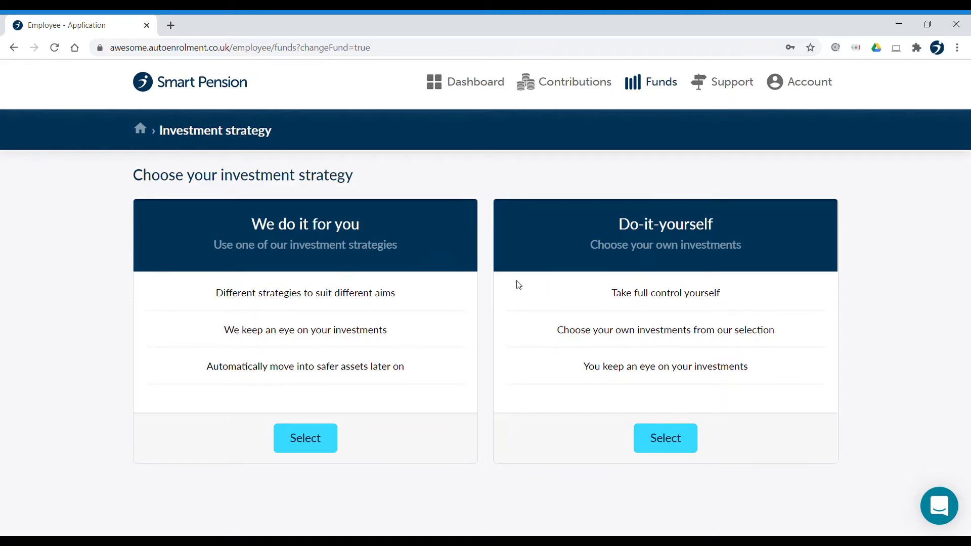
- Choose the We do it for you strategy with the Moderate risk level
left_click(320, 438)
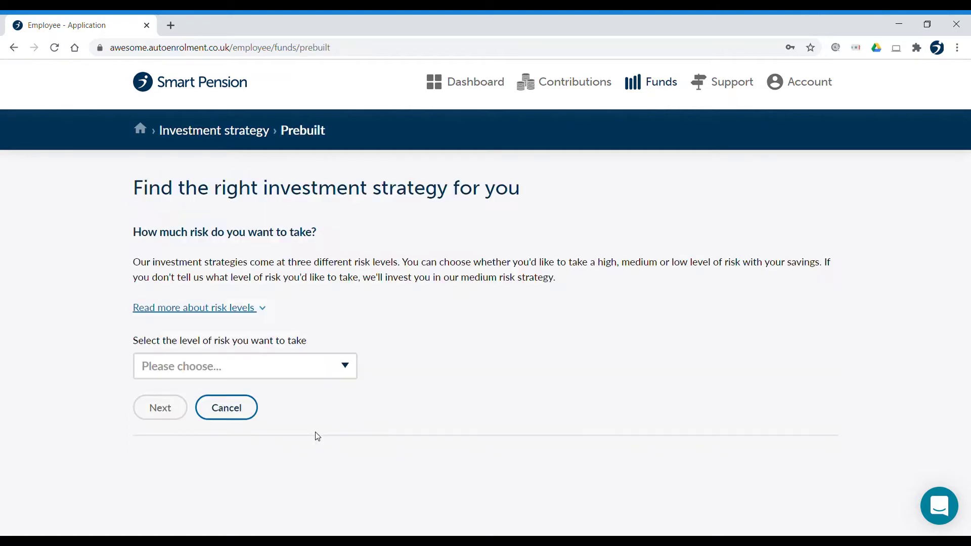
left_click(257, 309)
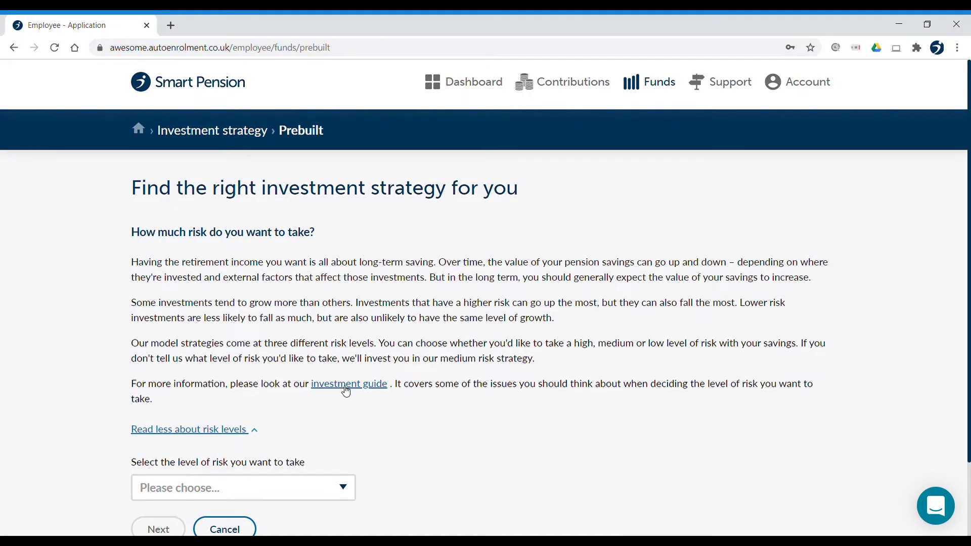
scroll(354, 375, "down", 2)
left_click(320, 399)
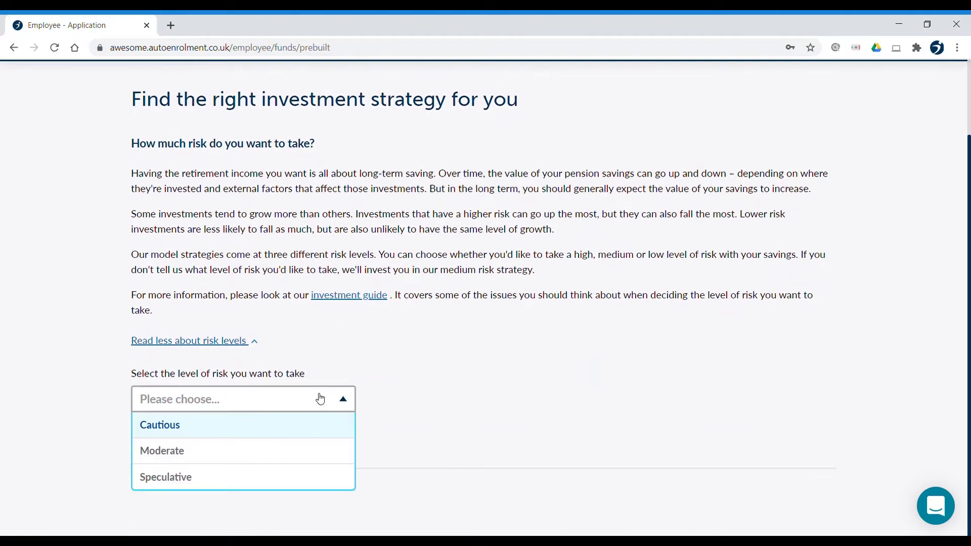
left_click(193, 451)
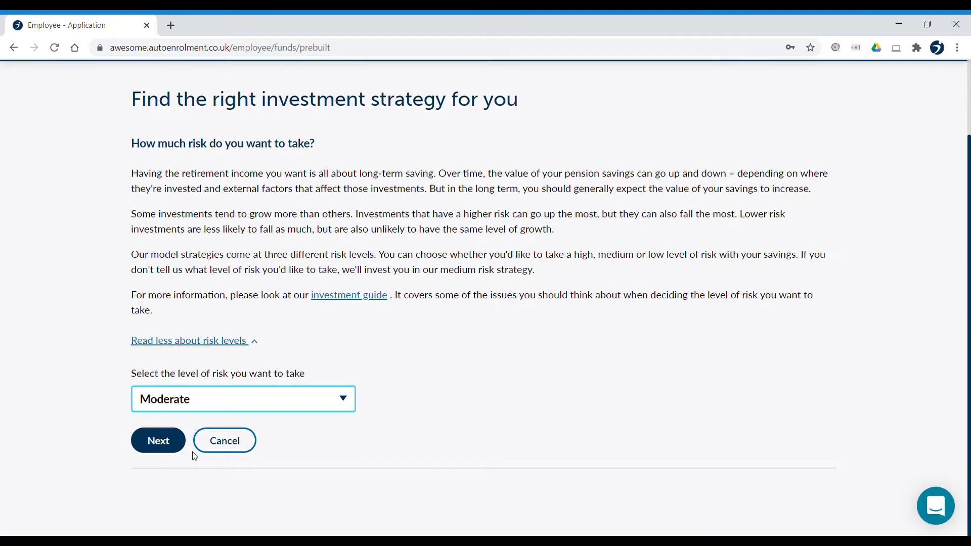
left_click(182, 441)
- Save Annuity as the retirement option, dismiss the confirmation unsubmitted, and return to the investment strategy summary
scroll(183, 439, "down", 5)
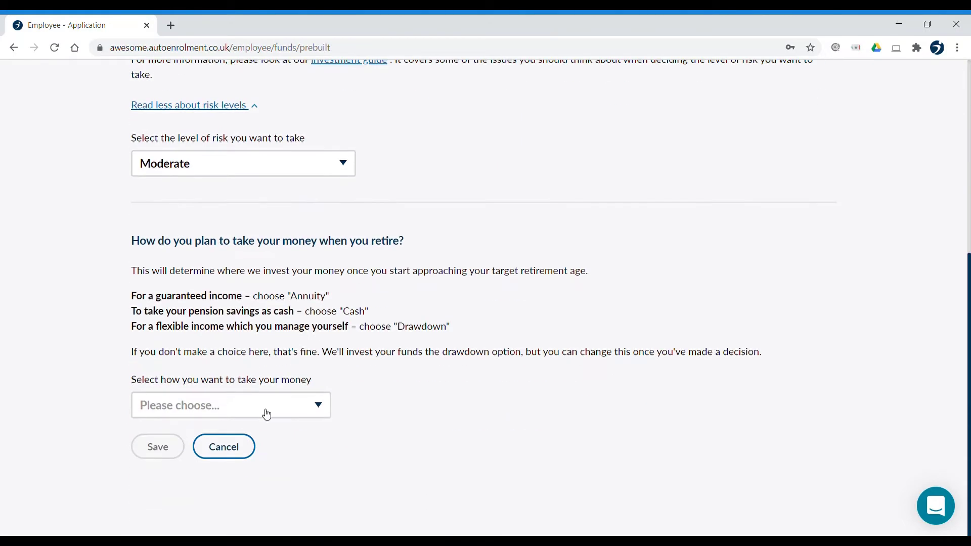
left_click(229, 410)
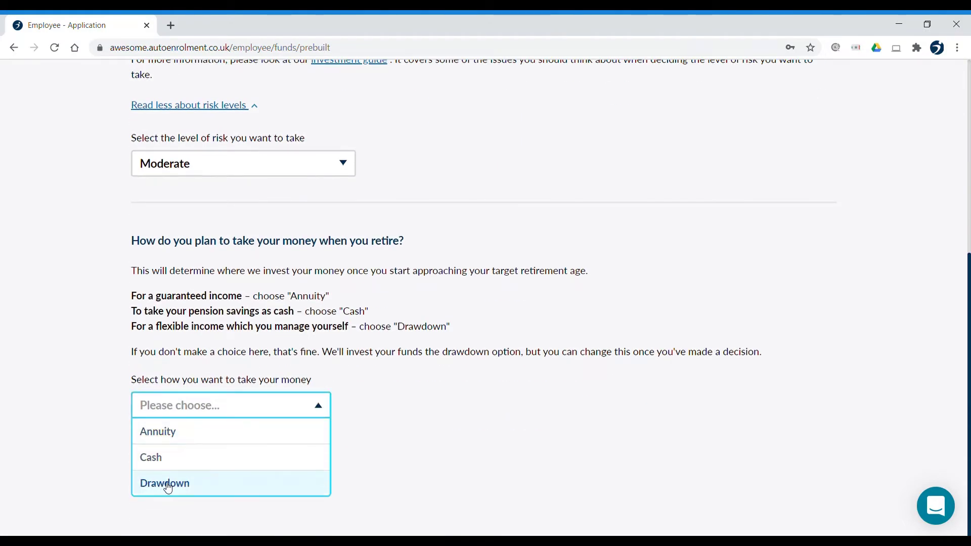
left_click(175, 434)
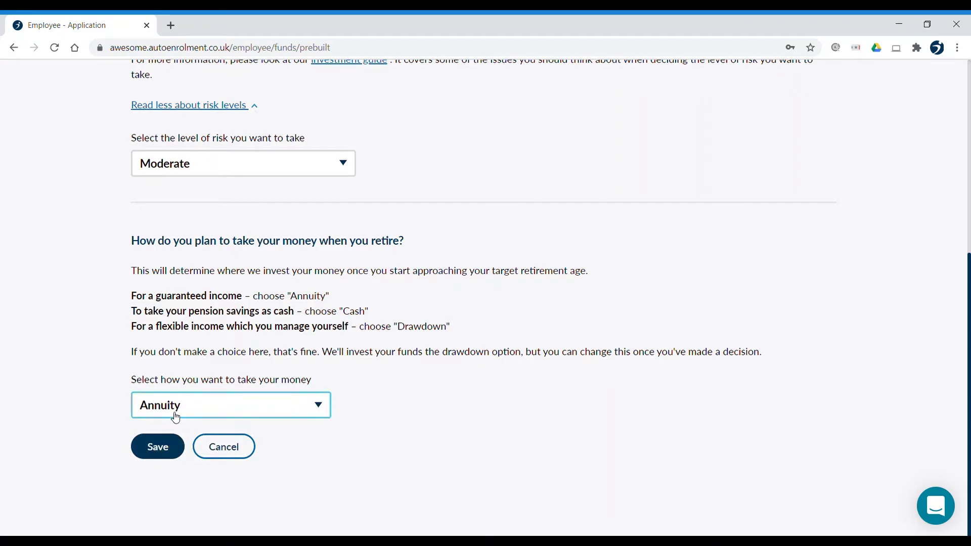
left_click(159, 446)
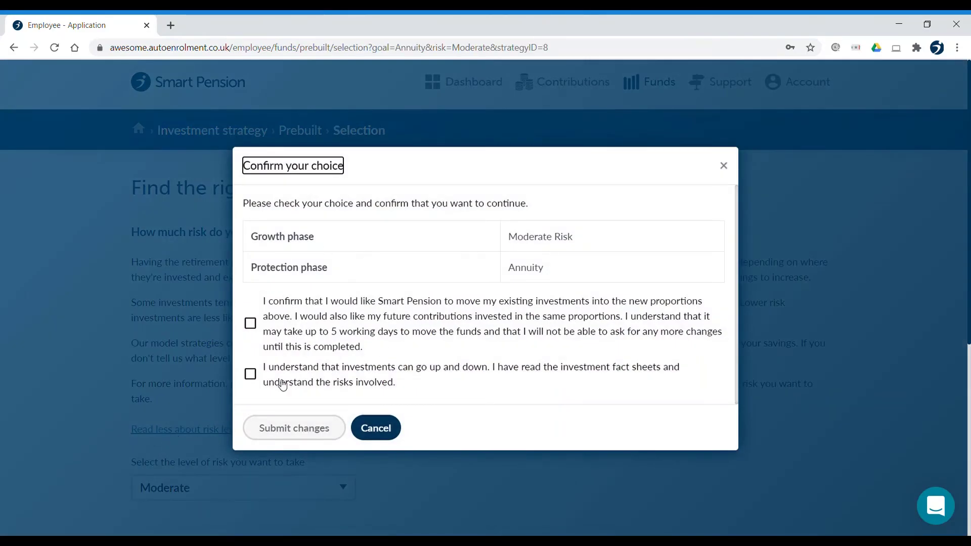
left_click(724, 167)
left_click(175, 133)
scroll(498, 273, "down", 3)
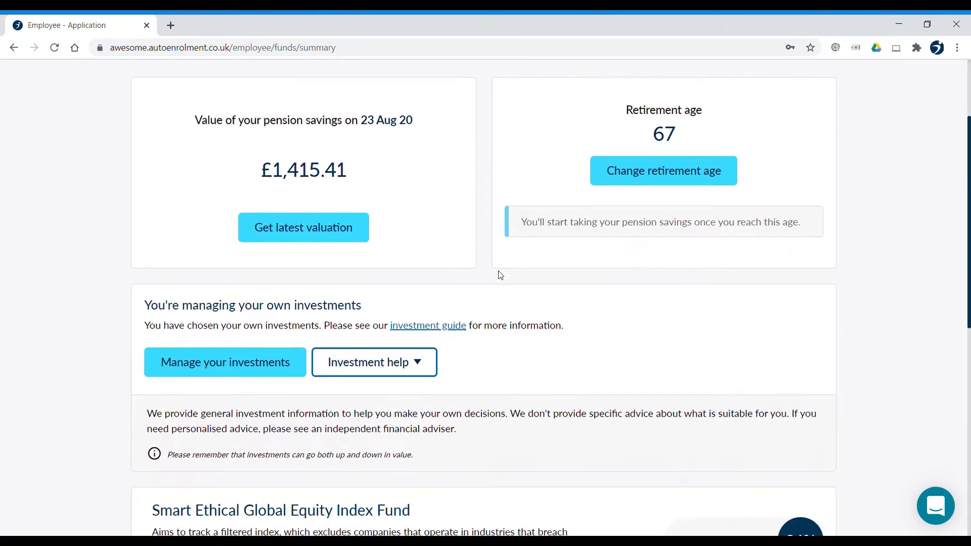
- Switch the investment strategy to Do-it-yourself and browse the available funds
left_click(286, 360)
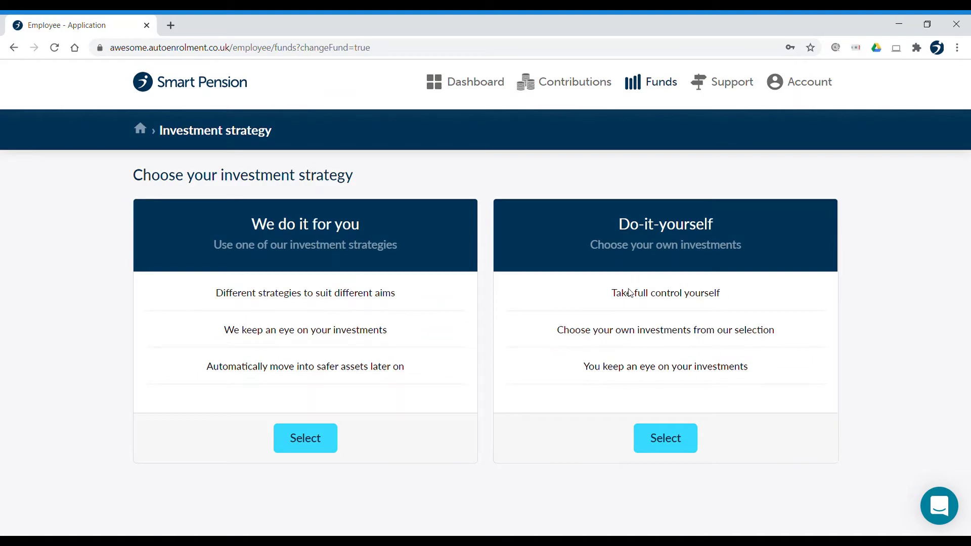
left_click(668, 441)
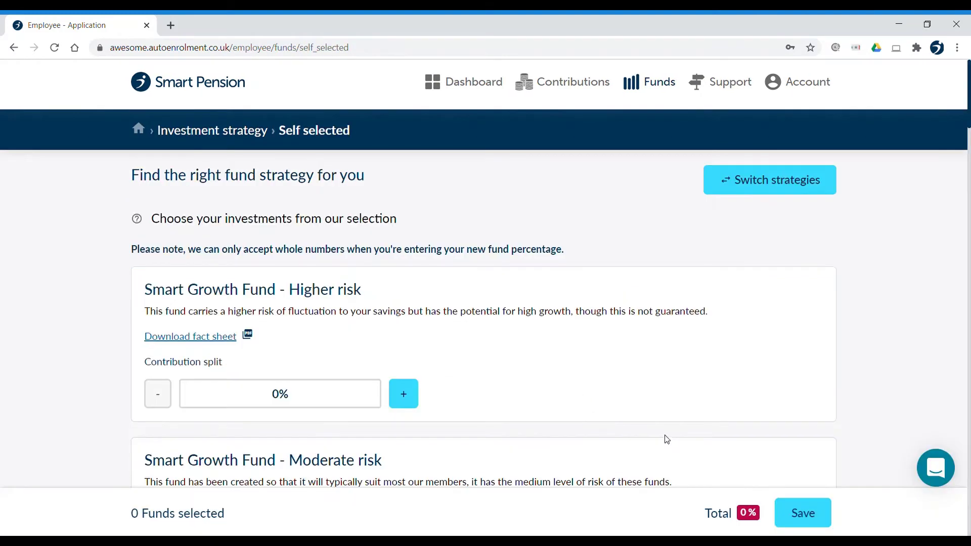
scroll(665, 410, "down", 3)
scroll(410, 302, "down", 12)
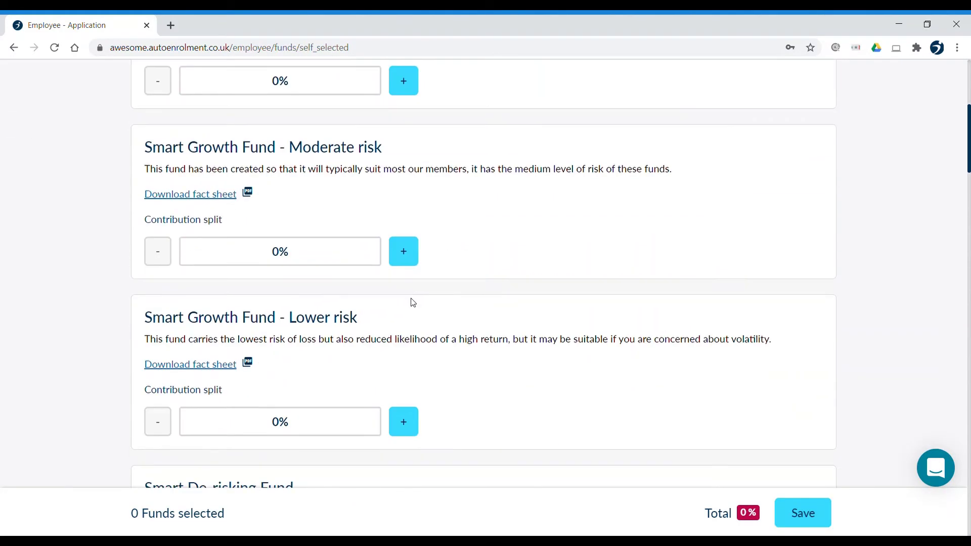
scroll(458, 274, "down", 11)
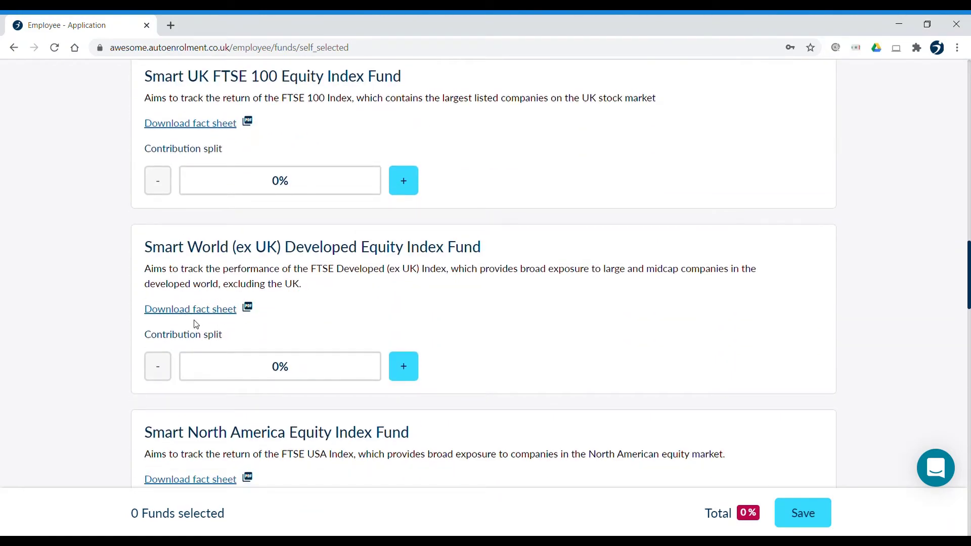
scroll(344, 321, "up", 11)
scroll(345, 325, "up", 11)
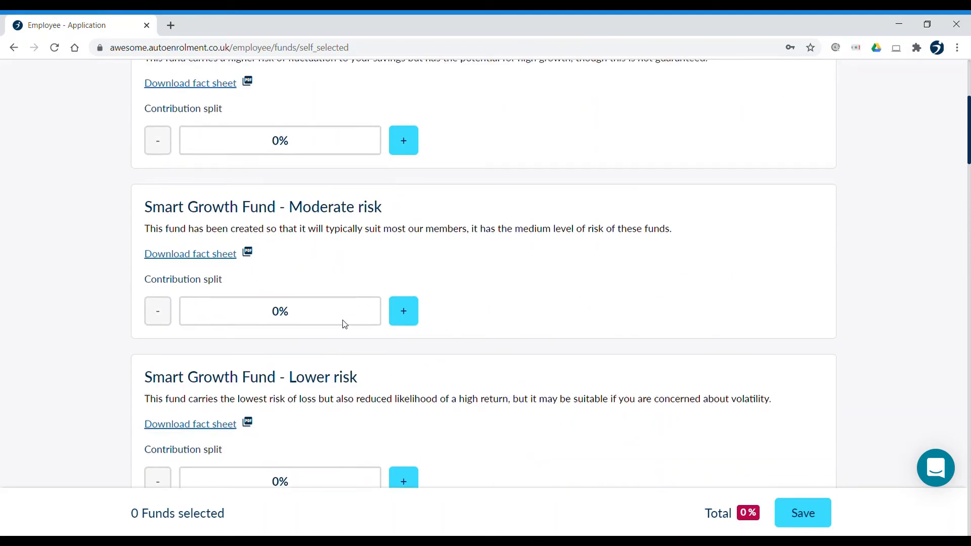
scroll(345, 325, "down", 1)
- Set the Smart Growth Fund - Higher risk split to 50%, also entering 50 in the Lower risk field
left_click(282, 336)
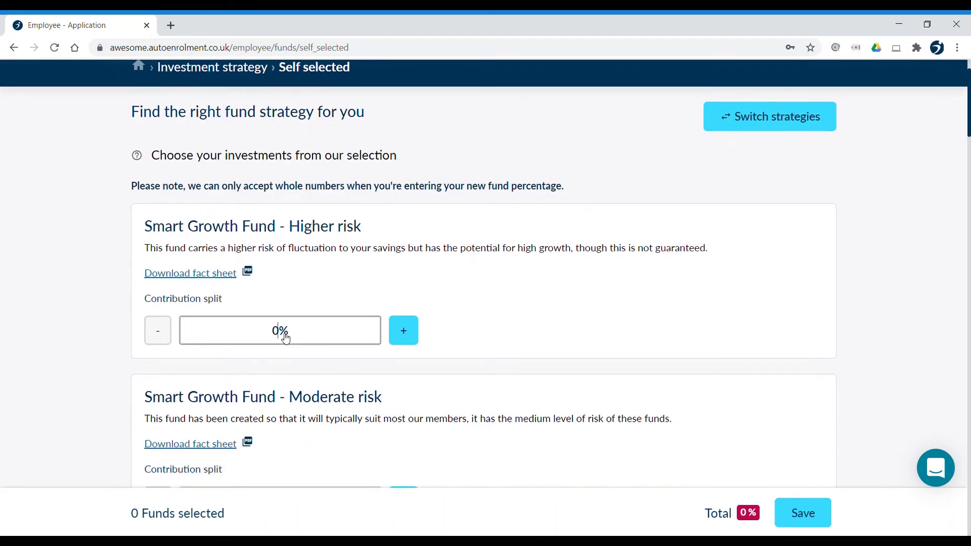
double_click(279, 338)
type("50")
scroll(271, 314, "down", 7)
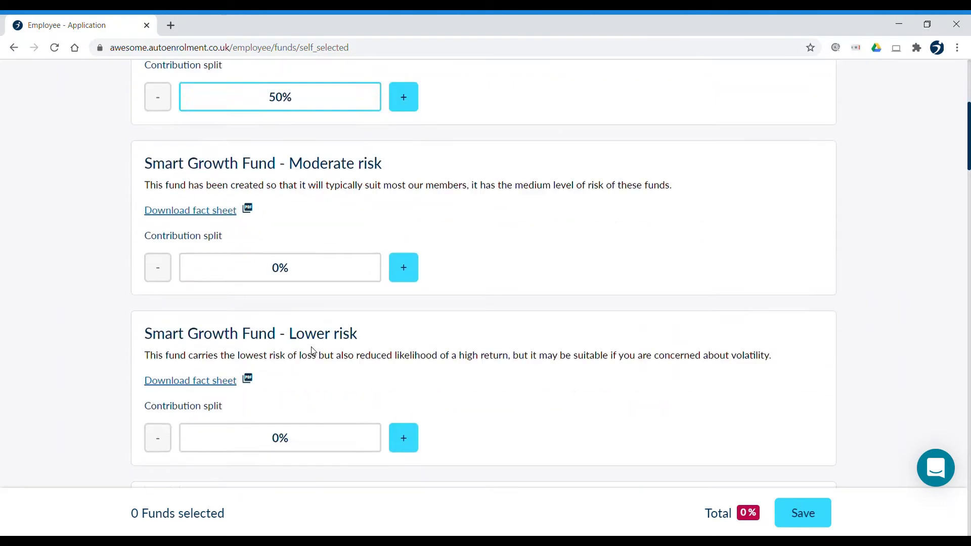
left_click(270, 294)
double_click(279, 295)
type("50")
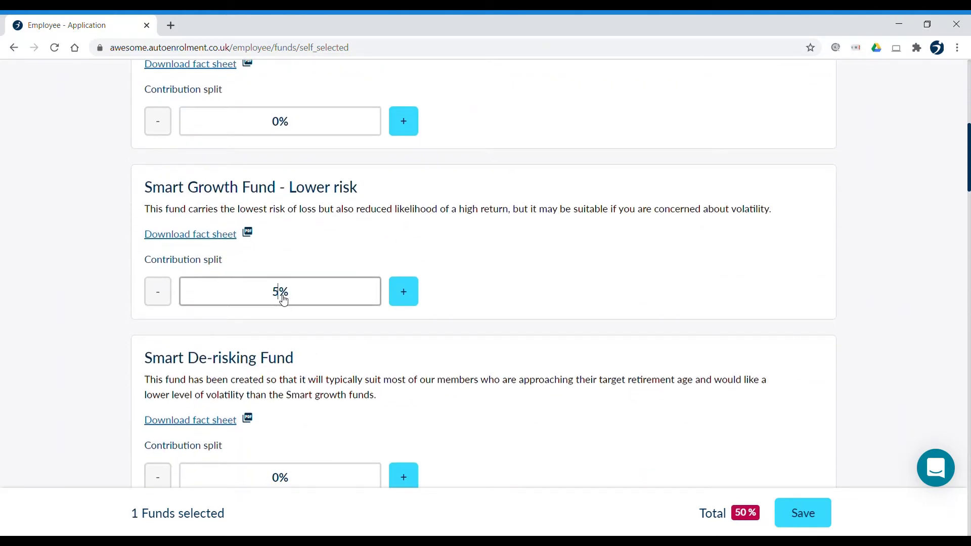
scroll(420, 338, "down", 20)
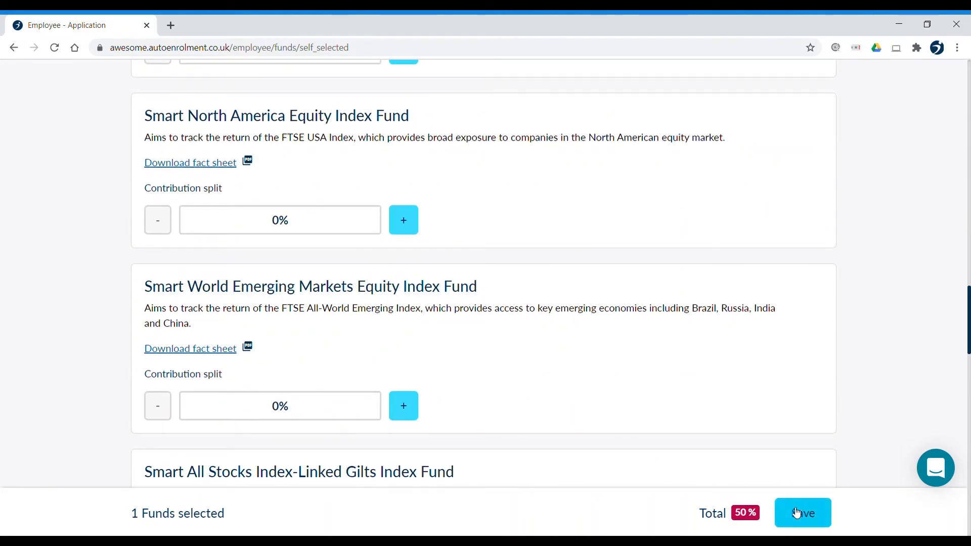
scroll(787, 413, "up", 1)
scroll(787, 413, "up", 20)
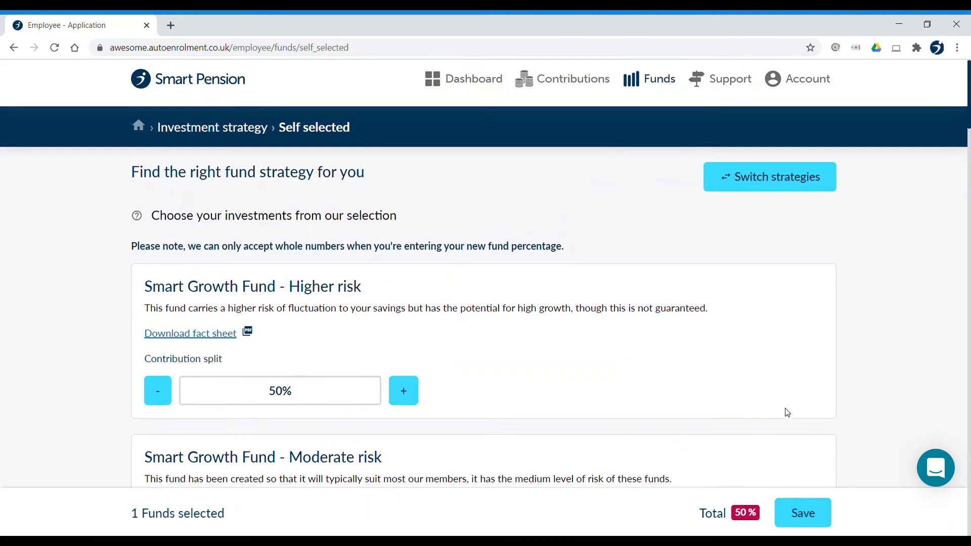
- Go to the dashboard and open the inbox of pension letters
left_click(455, 94)
scroll(359, 297, "down", 13)
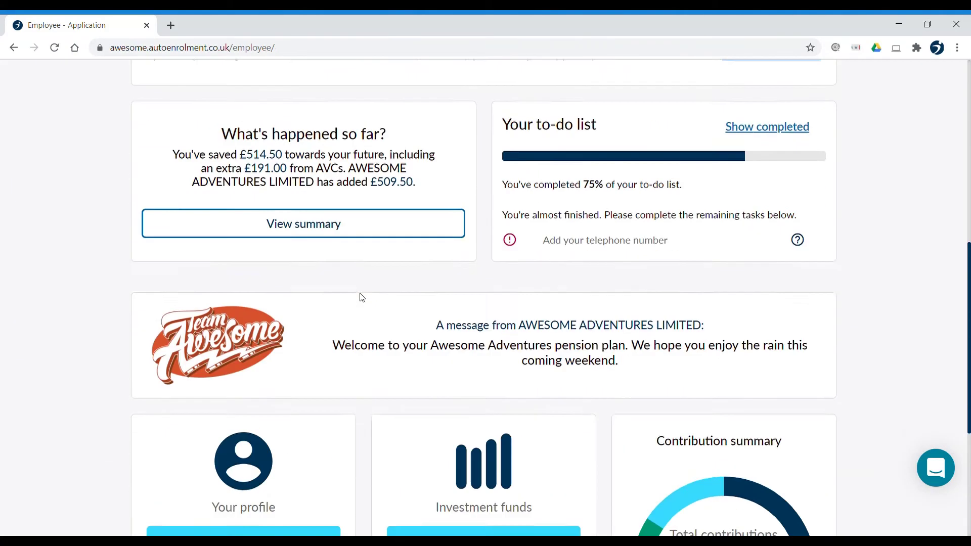
scroll(363, 297, "down", 2)
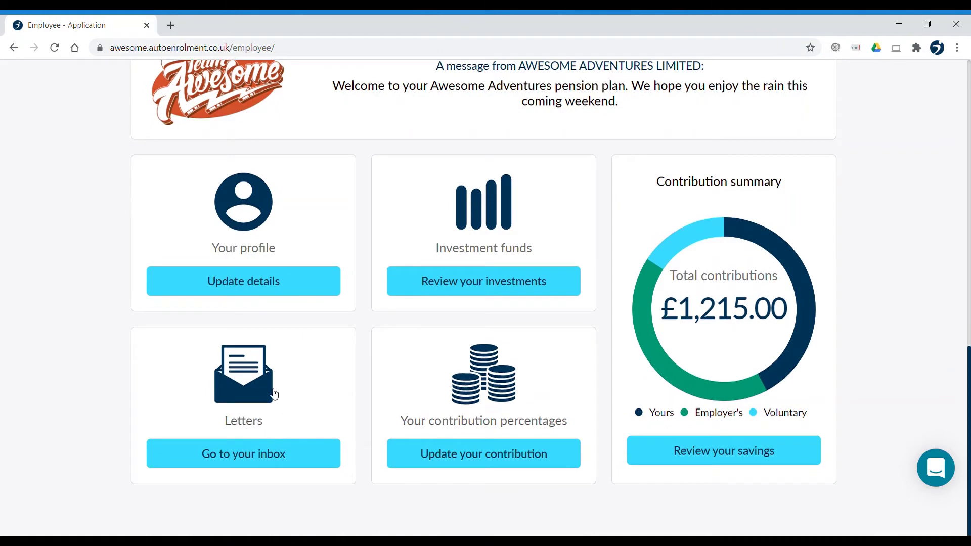
left_click(261, 460)
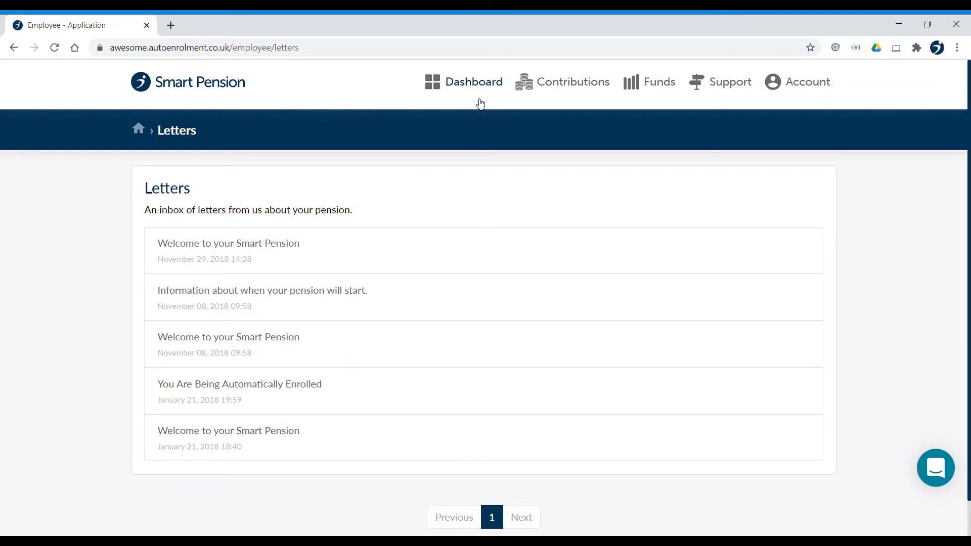
- Return to the dashboard's profile, letters and £1,215.00 contributions cards
left_click(481, 105)
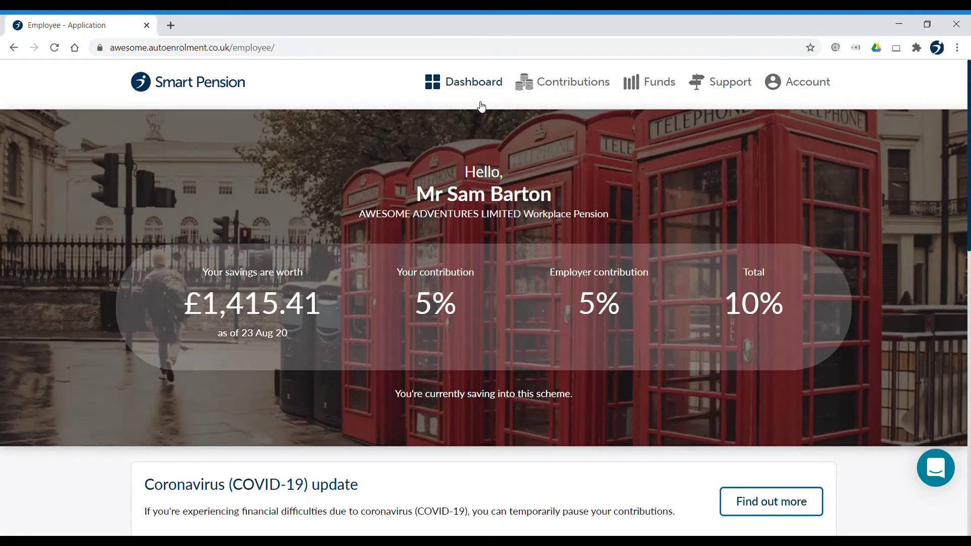
scroll(535, 362, "down", 10)
scroll(536, 365, "down", 4)
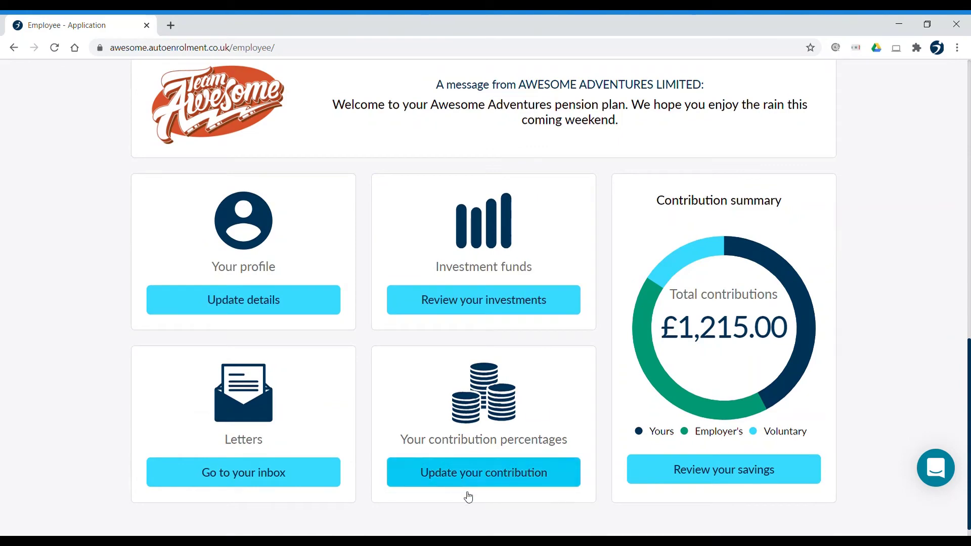
left_click(489, 478)
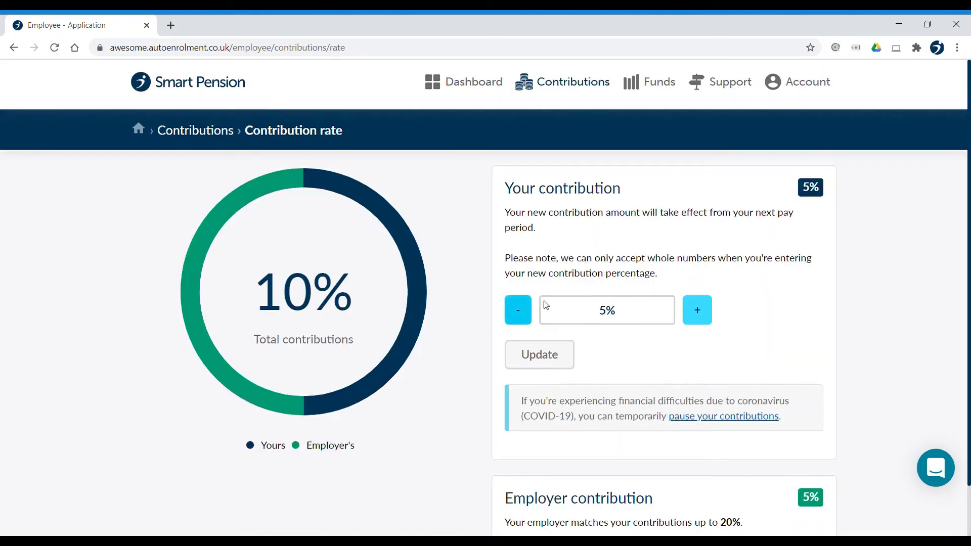
left_click_drag(581, 314, 607, 312)
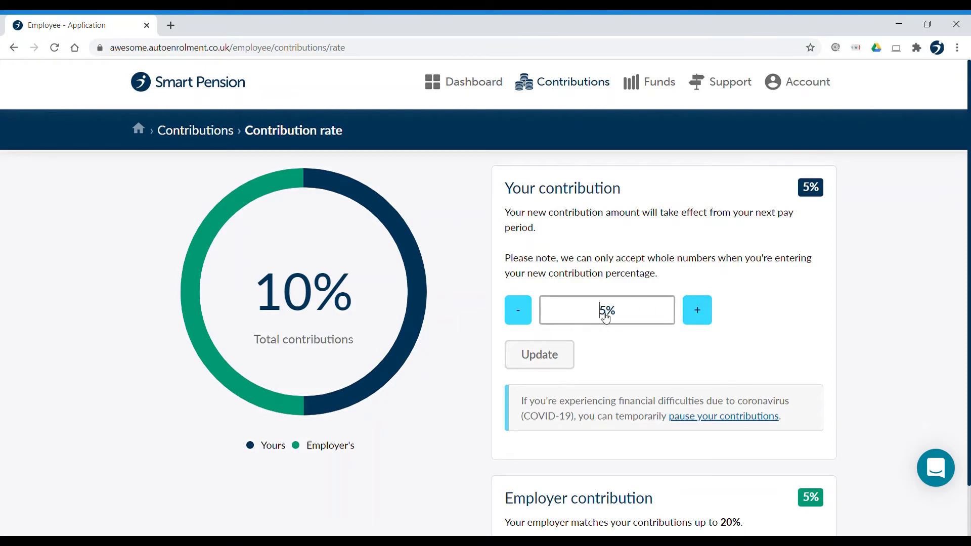
type("15")
scroll(584, 358, "down", 1)
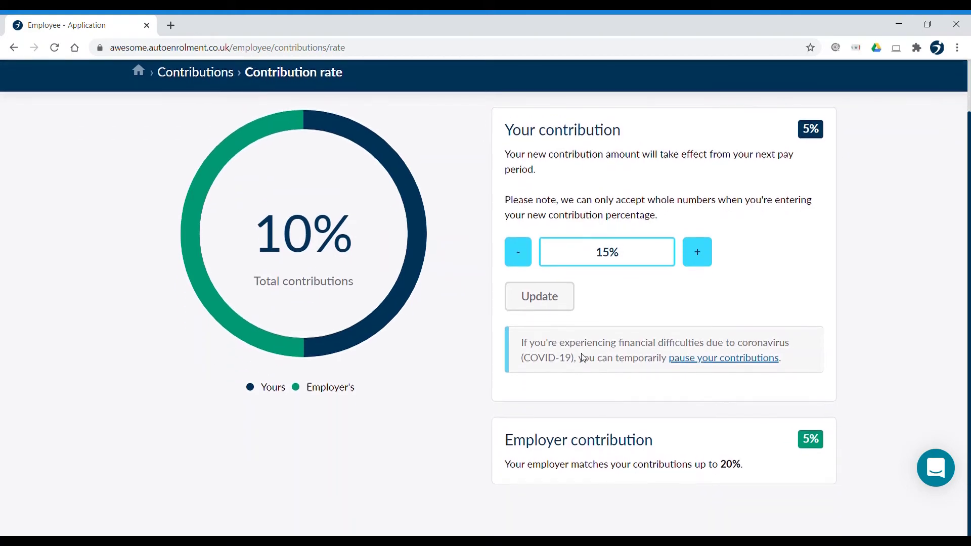
scroll(586, 358, "up", 1)
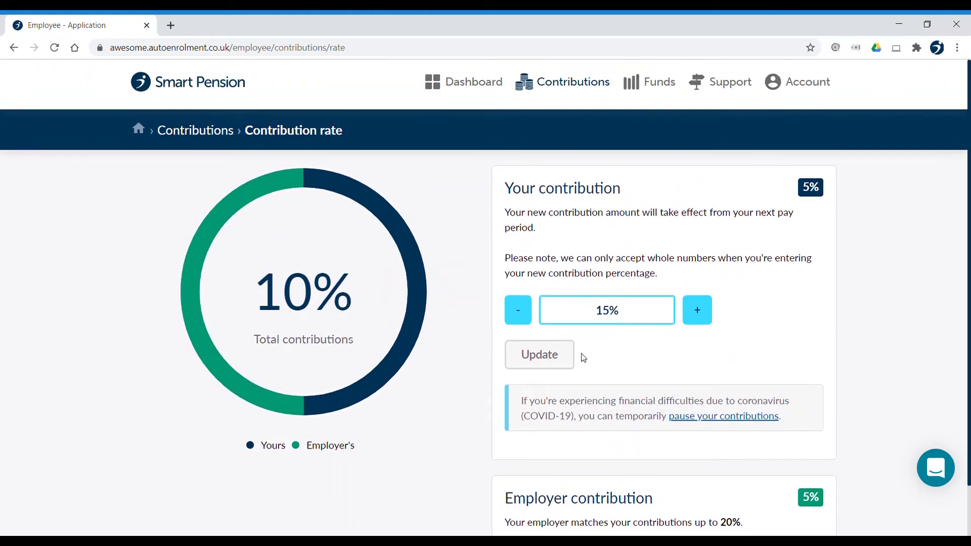
left_click(454, 96)
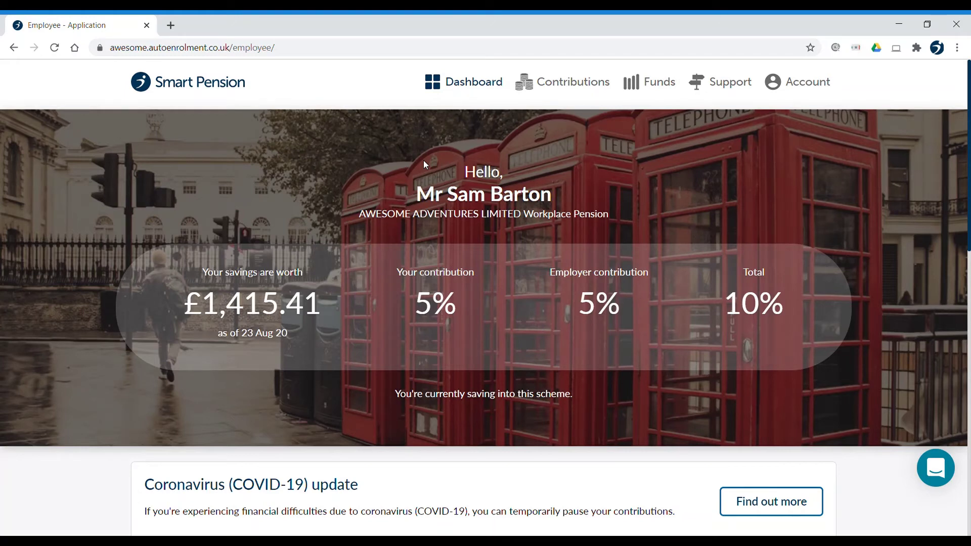
- Review the £1,215.00 contributions breakdown, then the Transfers tab showing £0.00 transferred in
scroll(469, 134, "down", 15)
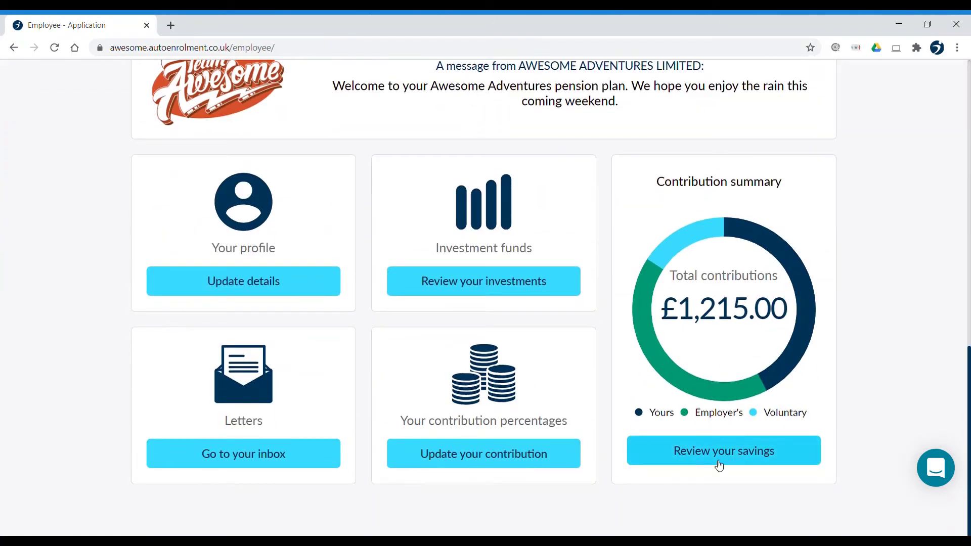
left_click(742, 450)
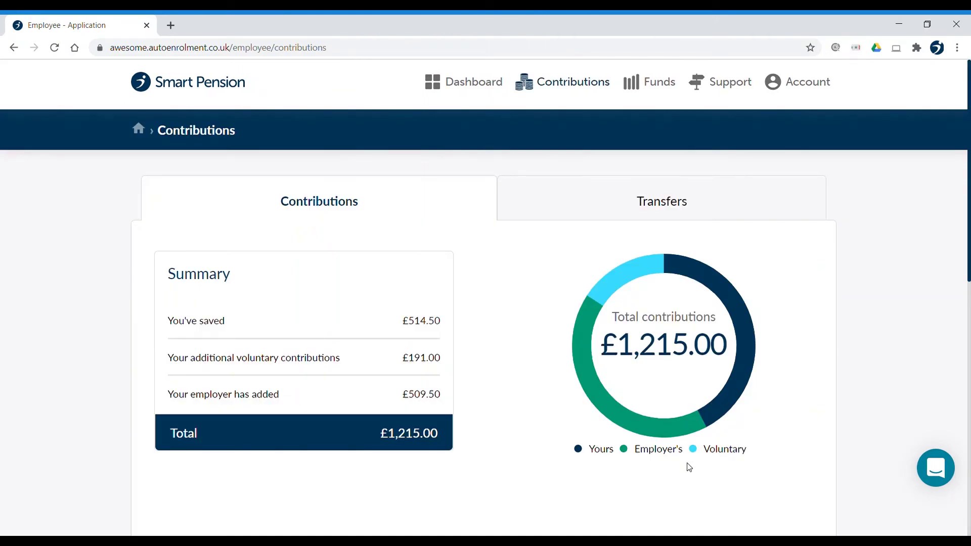
scroll(670, 474, "down", 1)
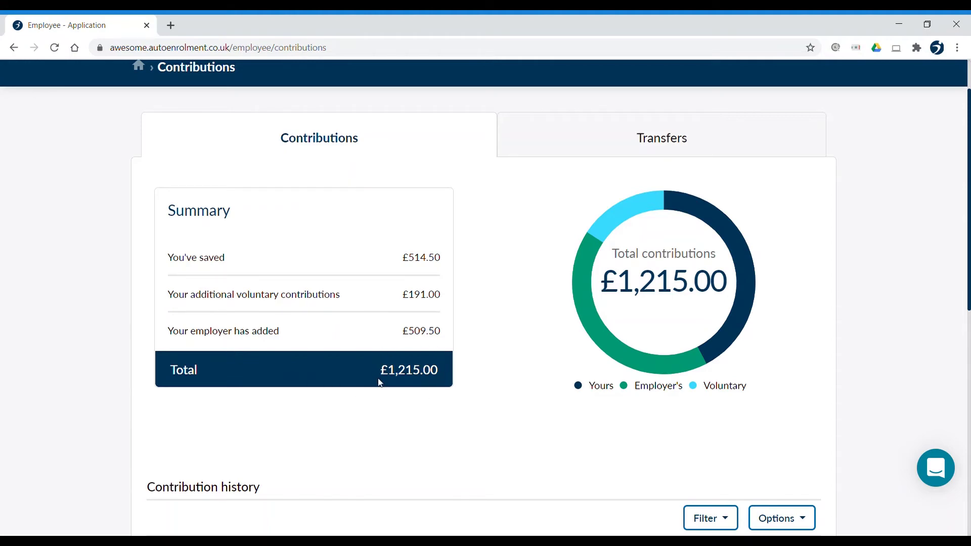
left_click(679, 144)
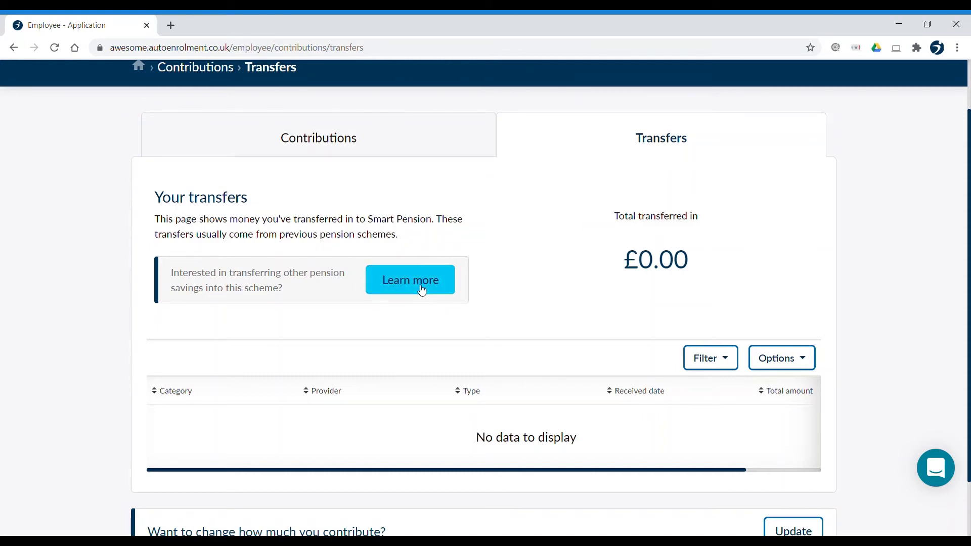
scroll(423, 291, "up", 2)
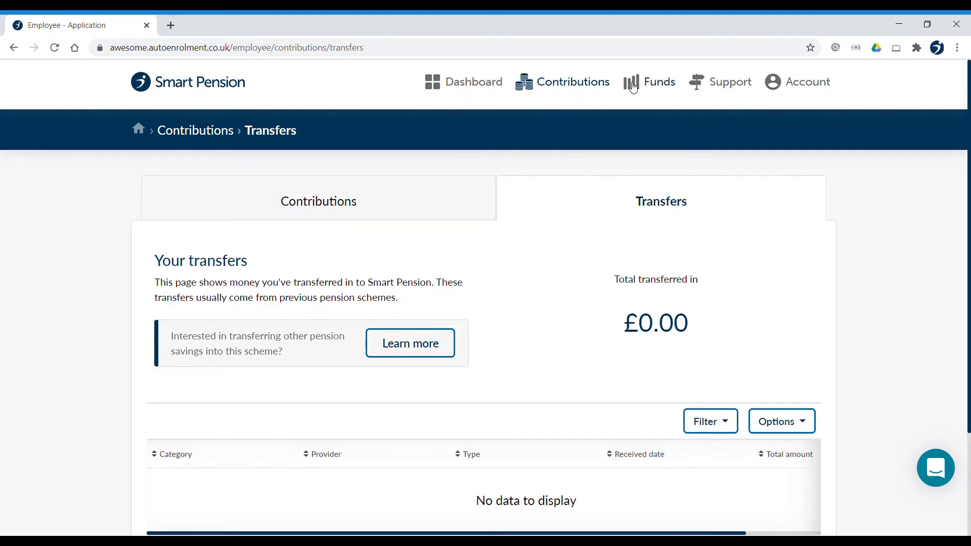
- From Funds, open Change retirement age and keep it at 67, then go to Employee support
left_click(633, 88)
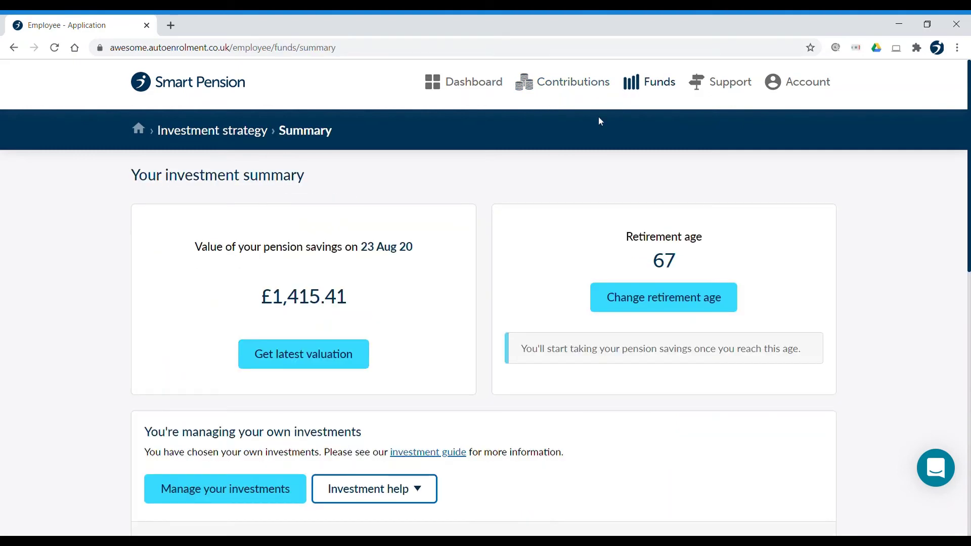
scroll(551, 214, "down", 2)
scroll(551, 213, "down", 3)
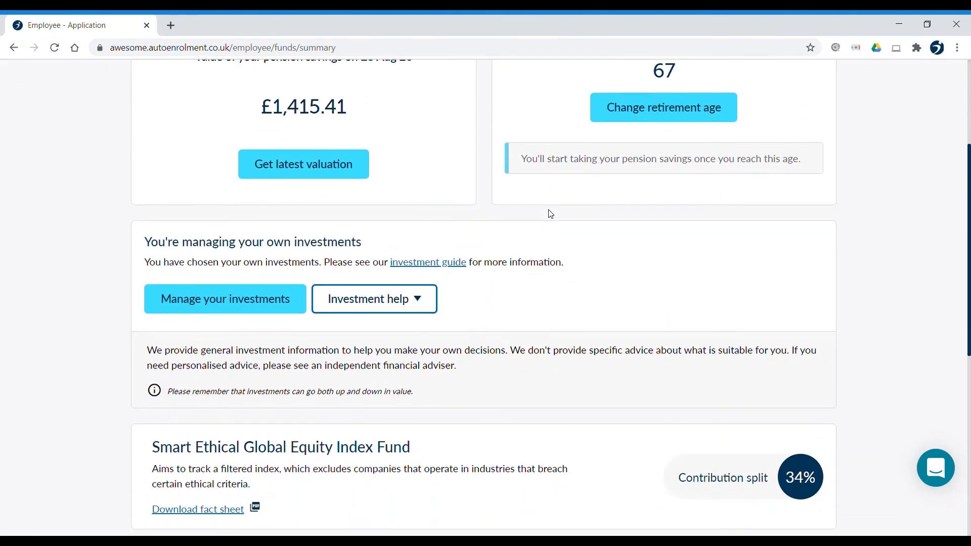
scroll(551, 214, "up", 3)
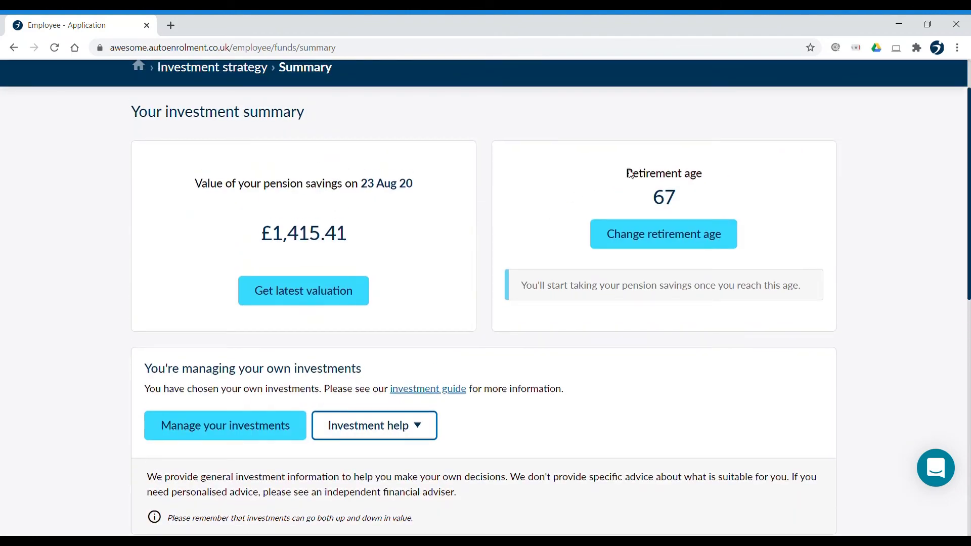
left_click(650, 240)
left_click(526, 335)
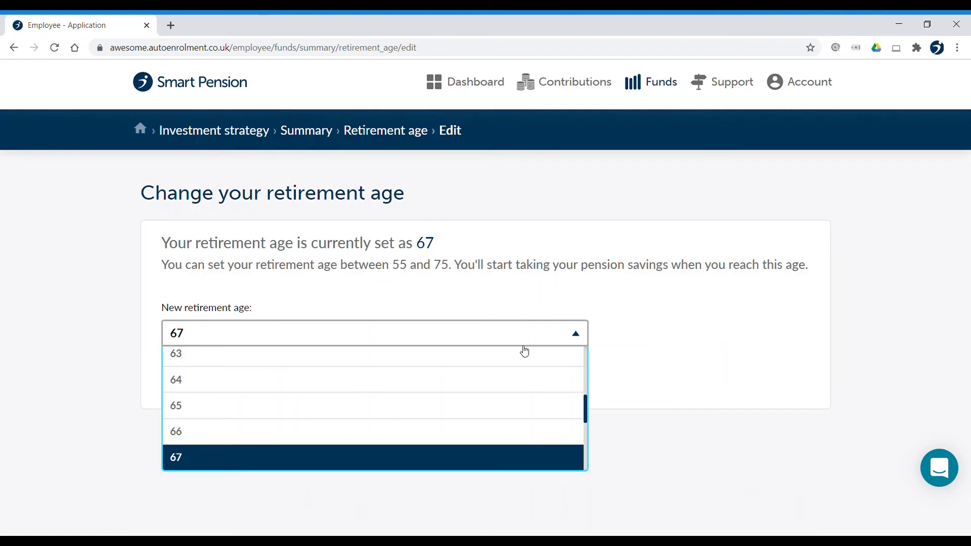
left_click(524, 309)
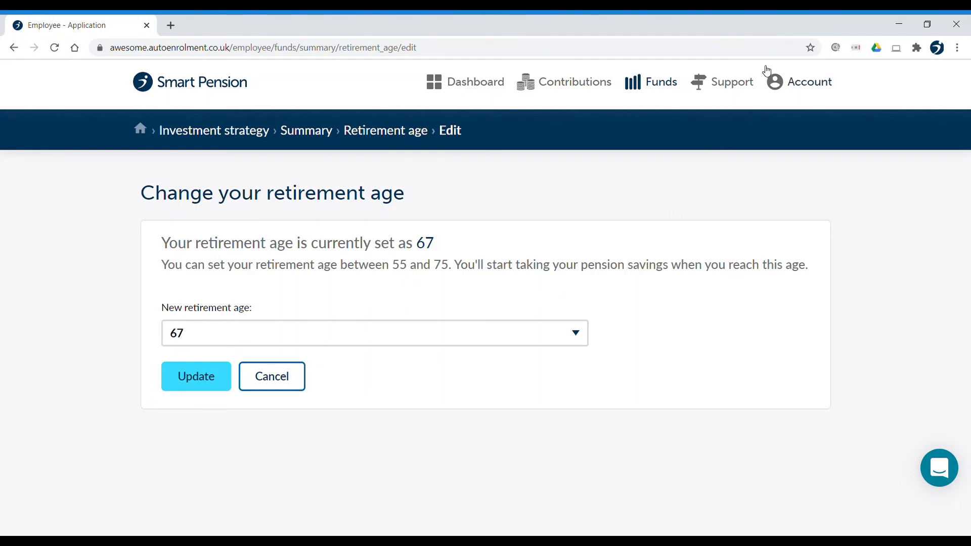
left_click(734, 82)
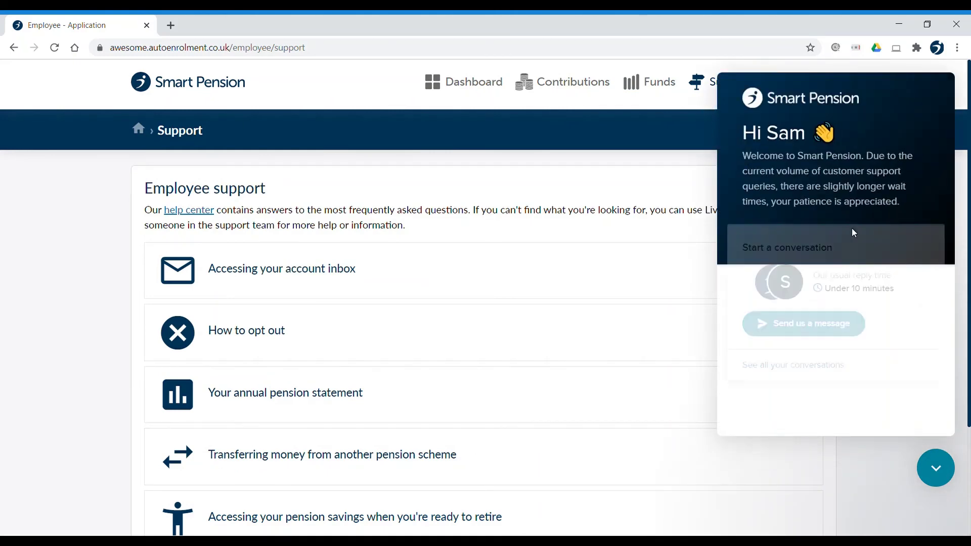
- Scroll through the Employee support help topics and close the live chat panel
scroll(516, 286, "down", 2)
scroll(516, 286, "down", 2)
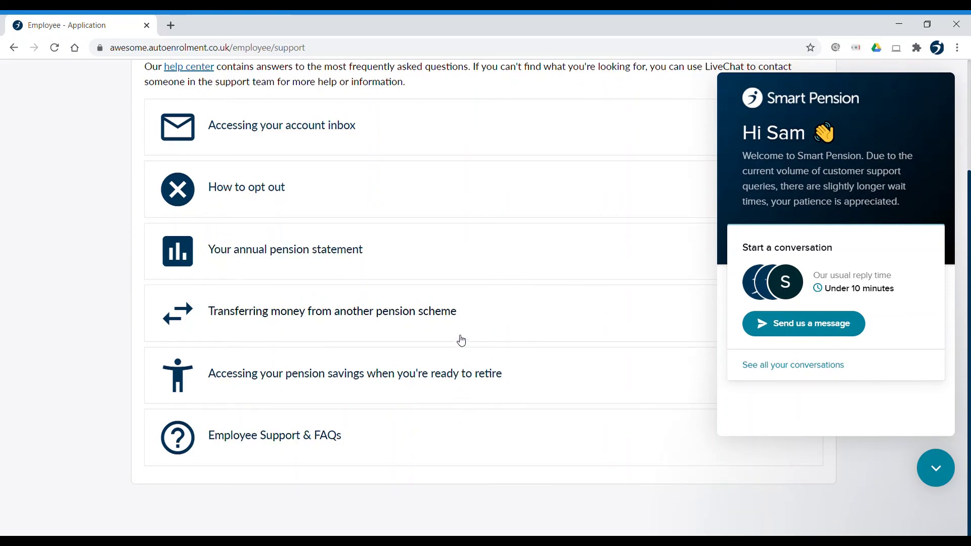
scroll(460, 342, "up", 3)
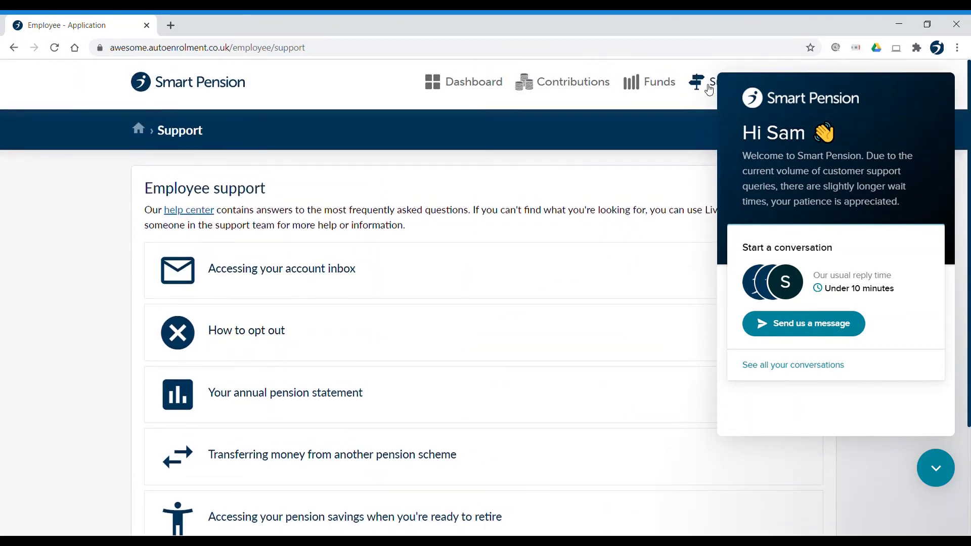
scroll(771, 67, "down", 1)
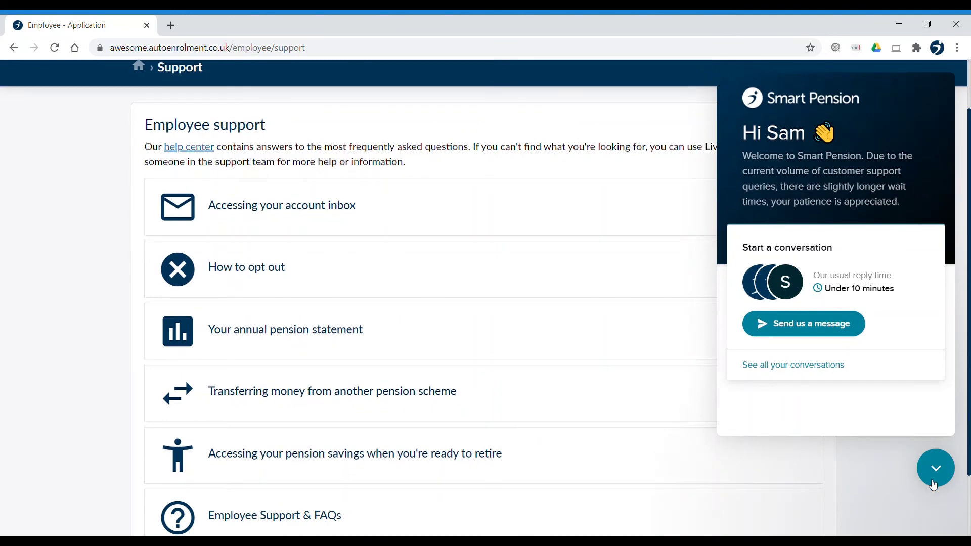
left_click(936, 468)
scroll(926, 405, "up", 1)
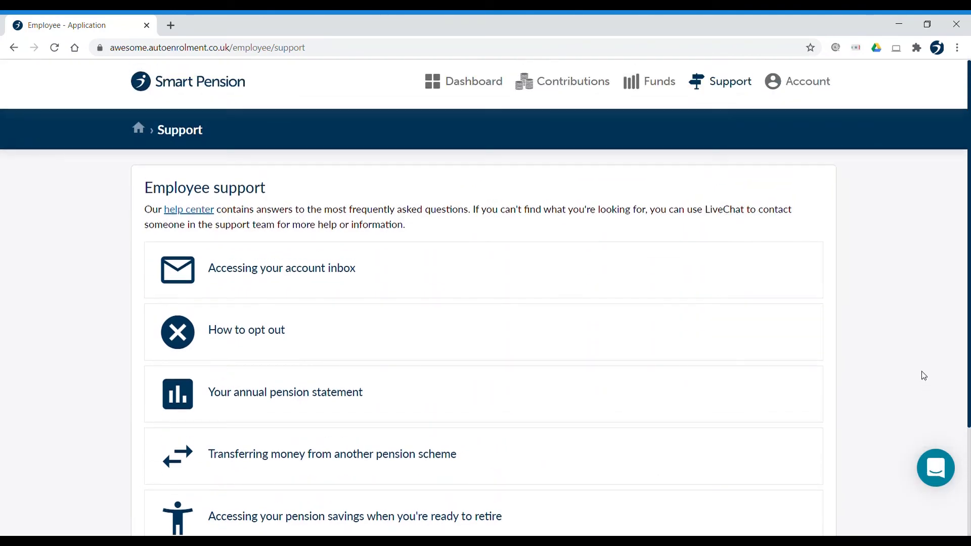
- Open Smart extras from the Account menu and review the Smart Rewards, Alexa and Google Home cards
left_click(805, 82)
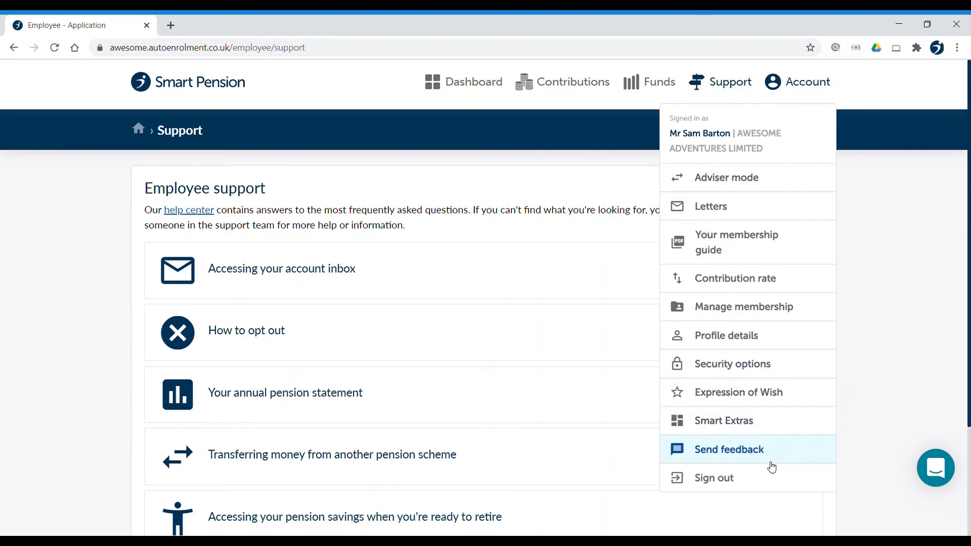
left_click(746, 420)
scroll(754, 422, "down", 1)
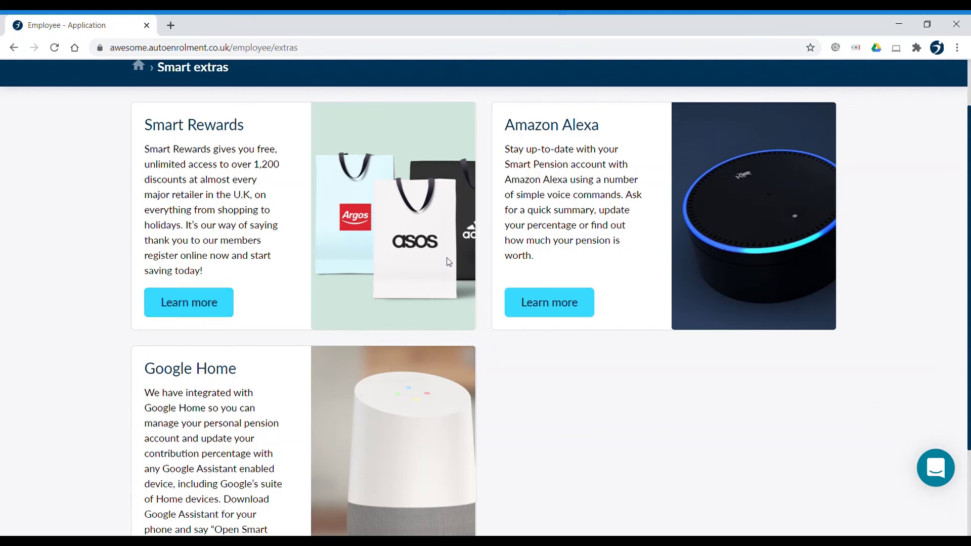
scroll(303, 369, "down", 2)
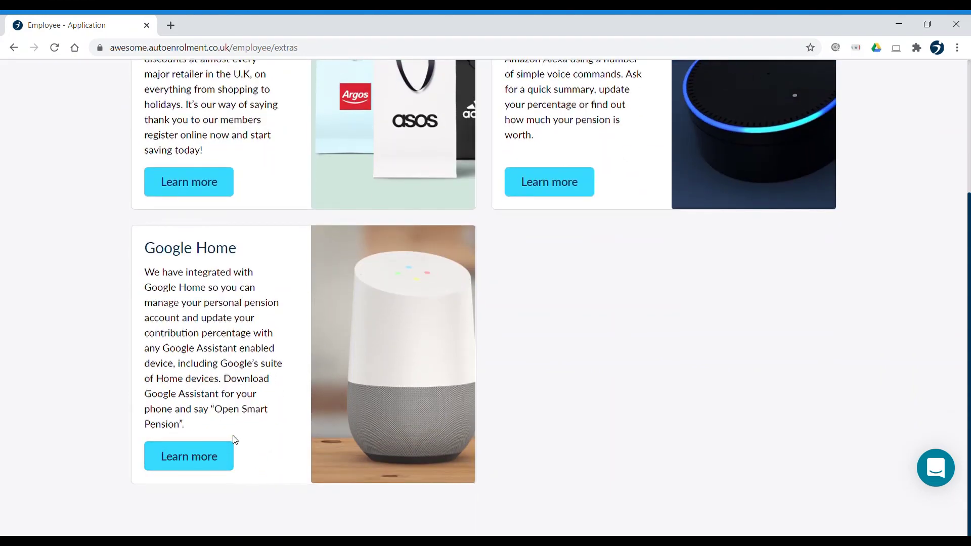
scroll(236, 440, "up", 4)
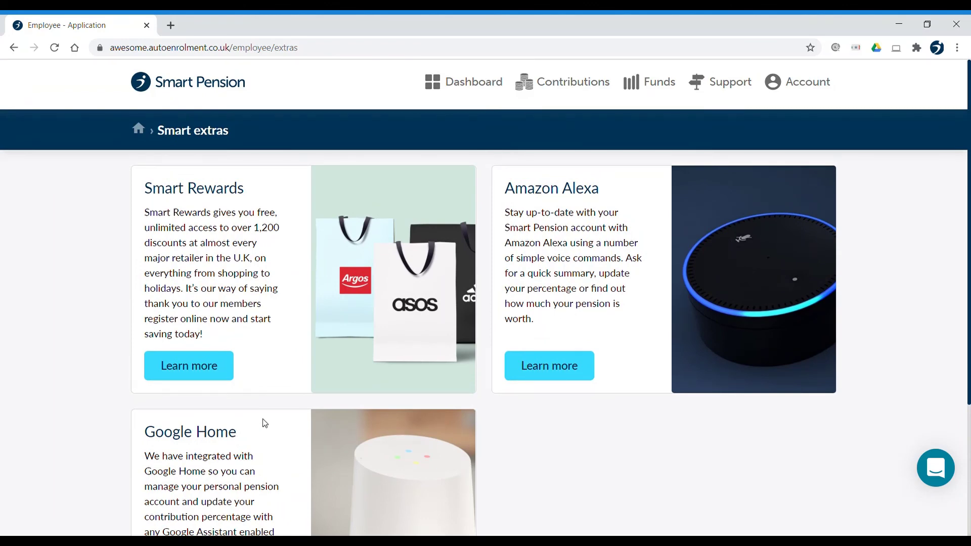
left_click(795, 83)
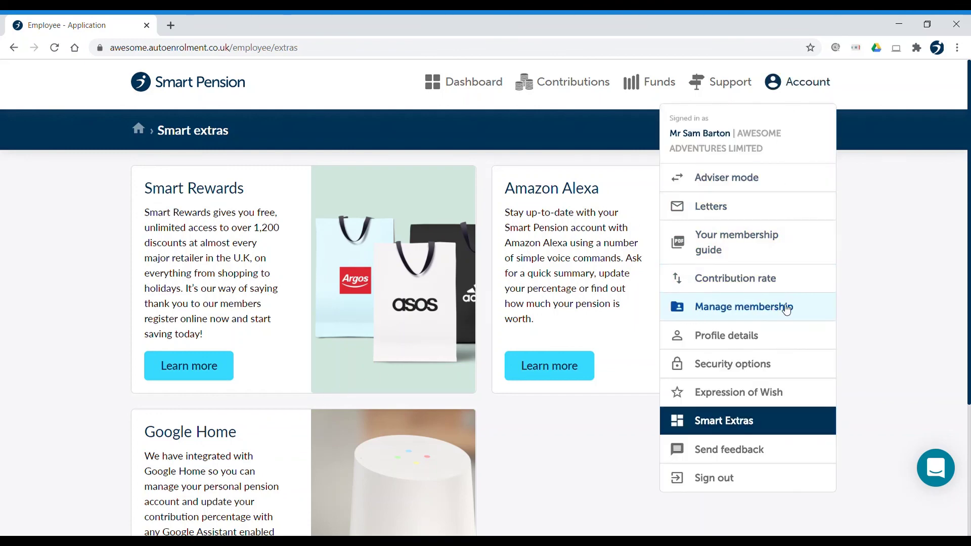
- Open Manage membership, download the member guide, then return to the dashboard showing £1,415.41
left_click(697, 310)
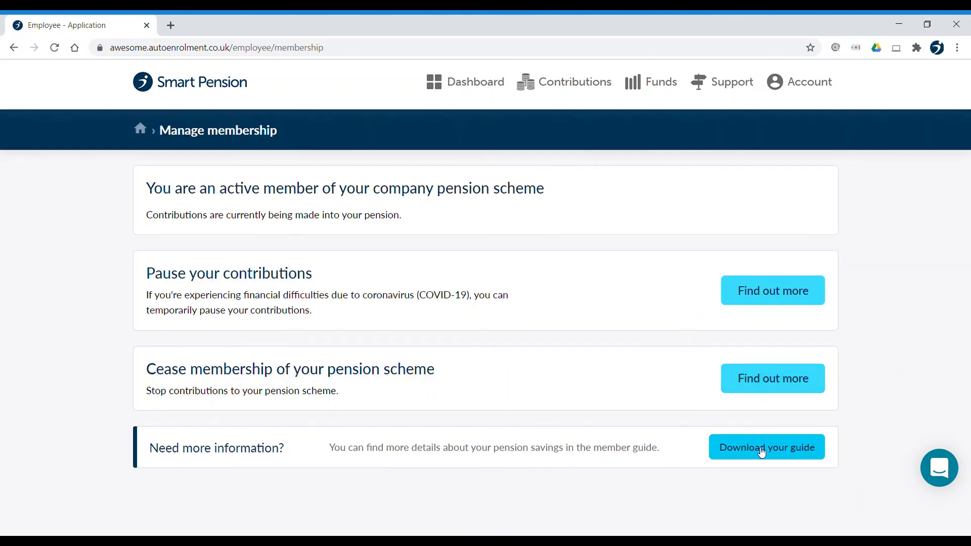
left_click(779, 450)
left_click(487, 86)
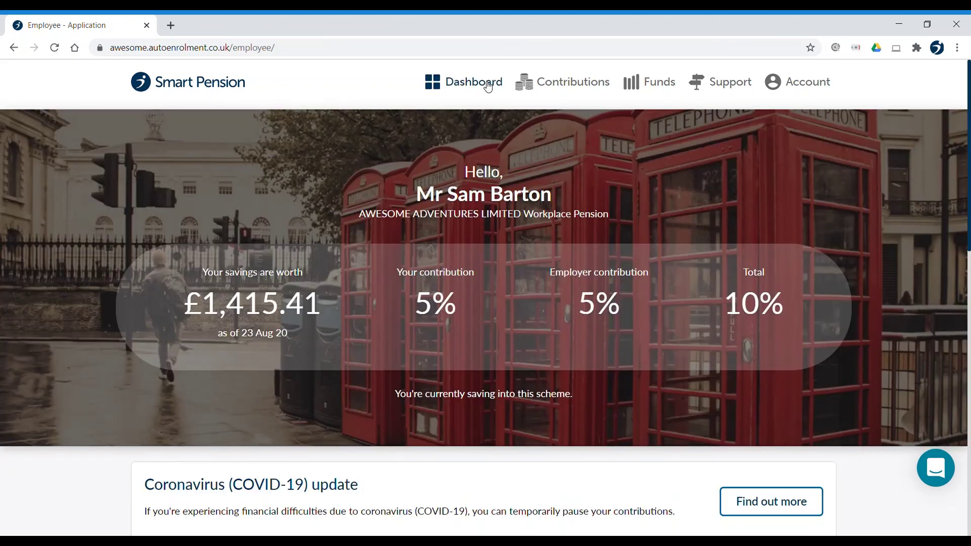